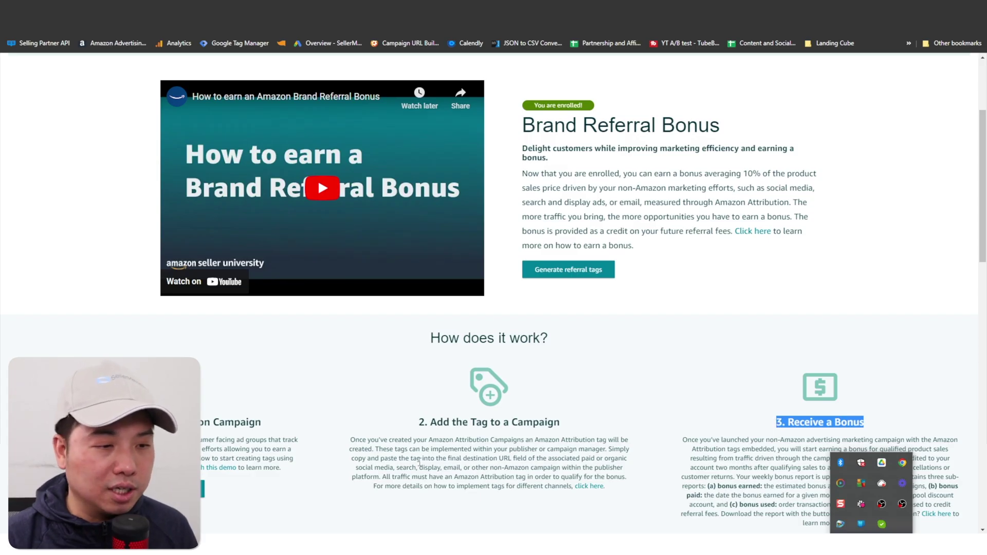
Scroll the Attribution dashboard down to the campaigns table
{"action": "scroll", "coordinate": [494, 293], "scroll_direction": "down", "scroll_amount": 2}
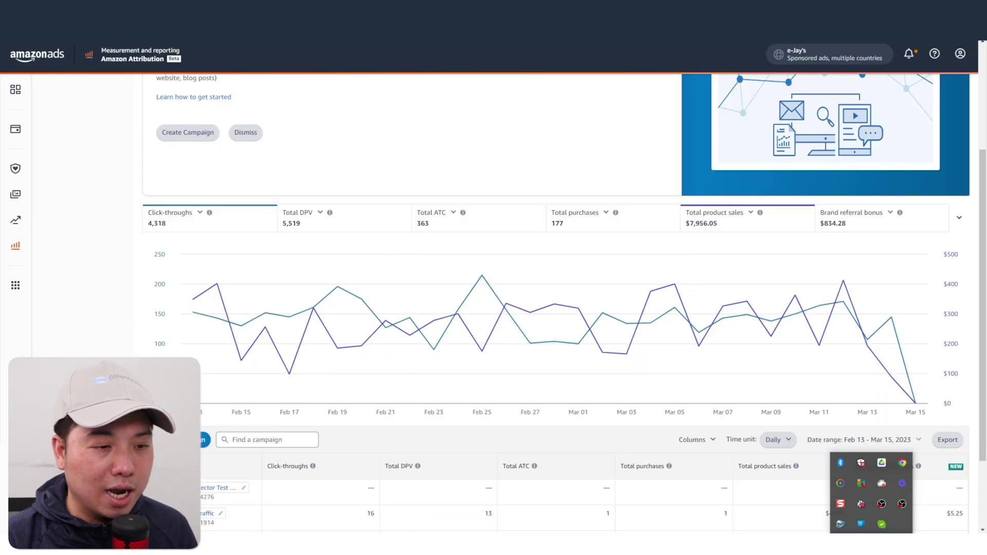
{"action": "scroll", "coordinate": [945, 477], "scroll_direction": "down", "scroll_amount": 3}
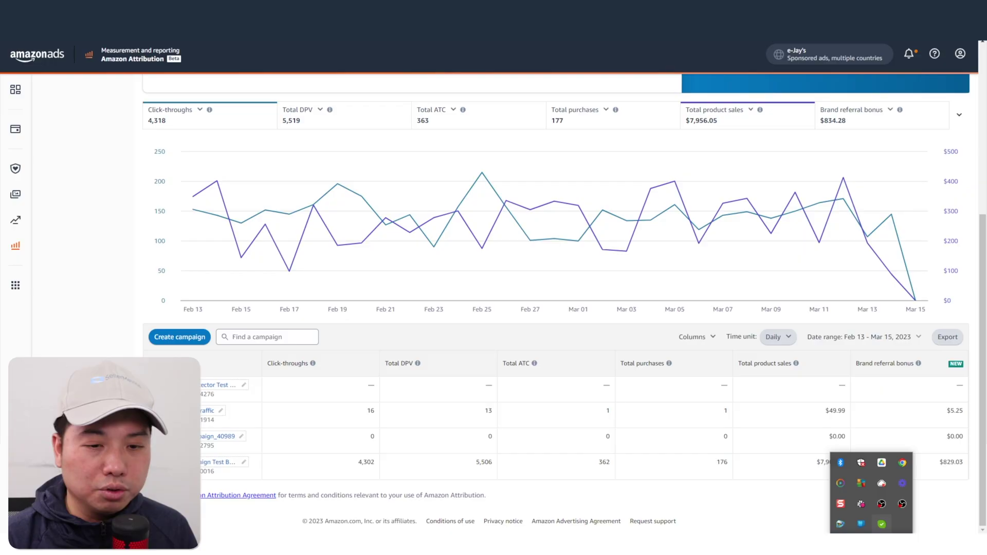
{"action": "left_click", "coordinate": [857, 452]}
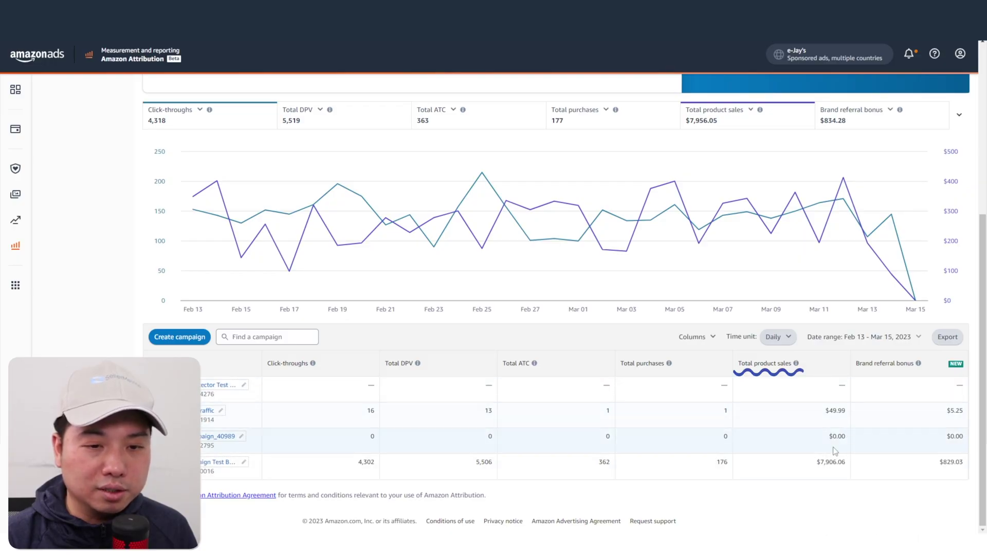
{"action": "scroll", "coordinate": [948, 475], "scroll_direction": "up", "scroll_amount": 2}
{"action": "scroll", "coordinate": [948, 475], "scroll_direction": "down", "scroll_amount": 2}
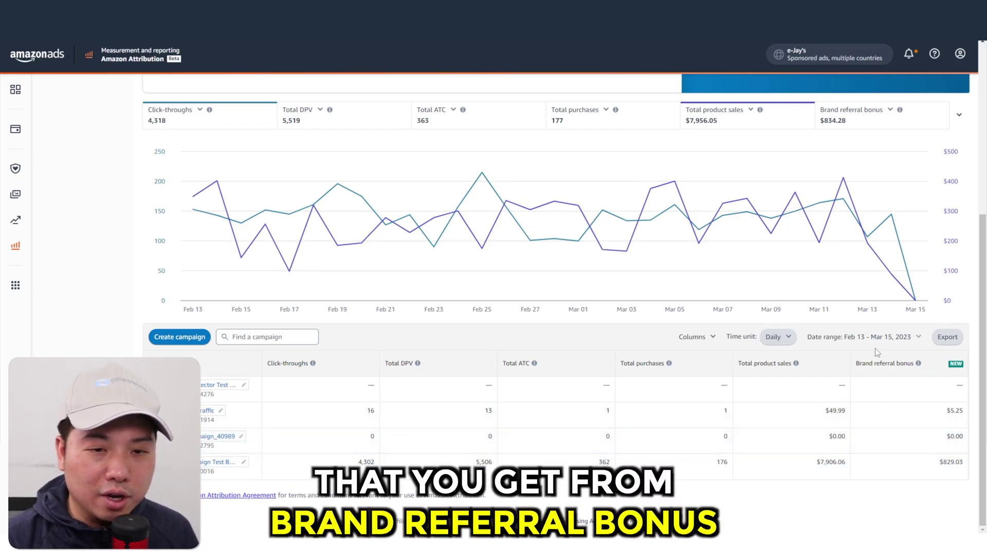
Show the Brand referral bonus explanation and highlight its estimate and time-lag notes
{"action": "mouse_move", "coordinate": [919, 364]}
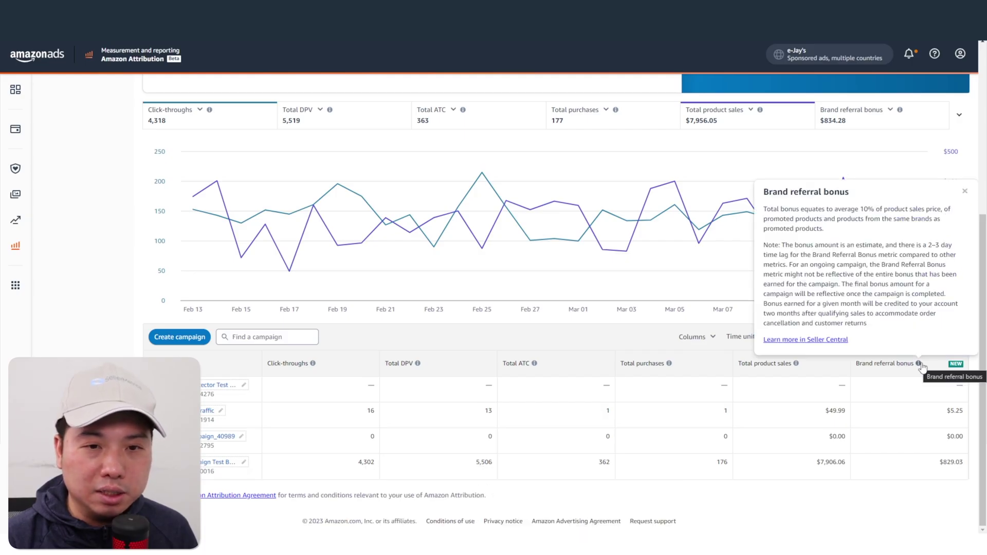
{"action": "left_click_drag", "start_coordinate": [781, 245], "coordinate": [954, 255]}
{"action": "left_click", "coordinate": [882, 268]}
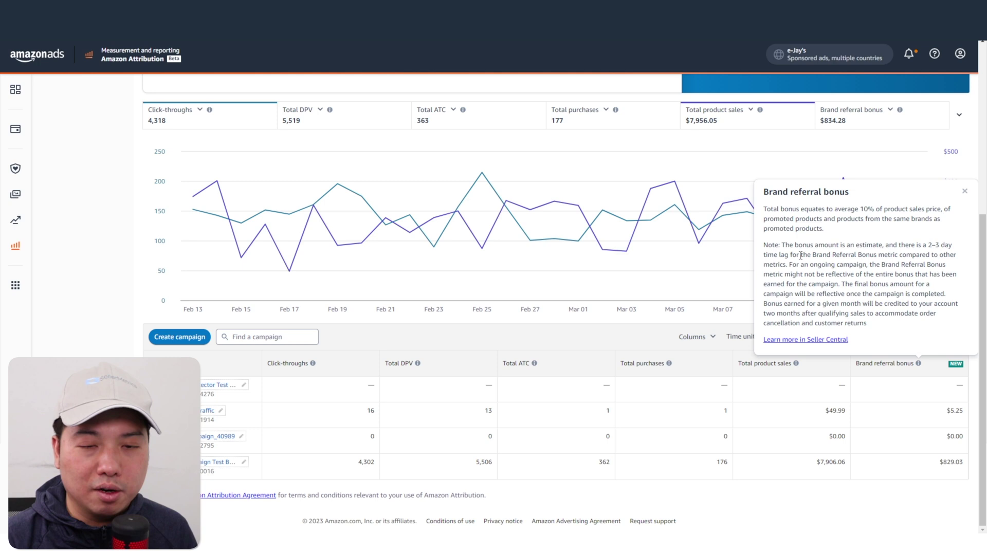
{"action": "left_click_drag", "start_coordinate": [801, 255], "coordinate": [899, 264]}
{"action": "left_click", "coordinate": [877, 256]}
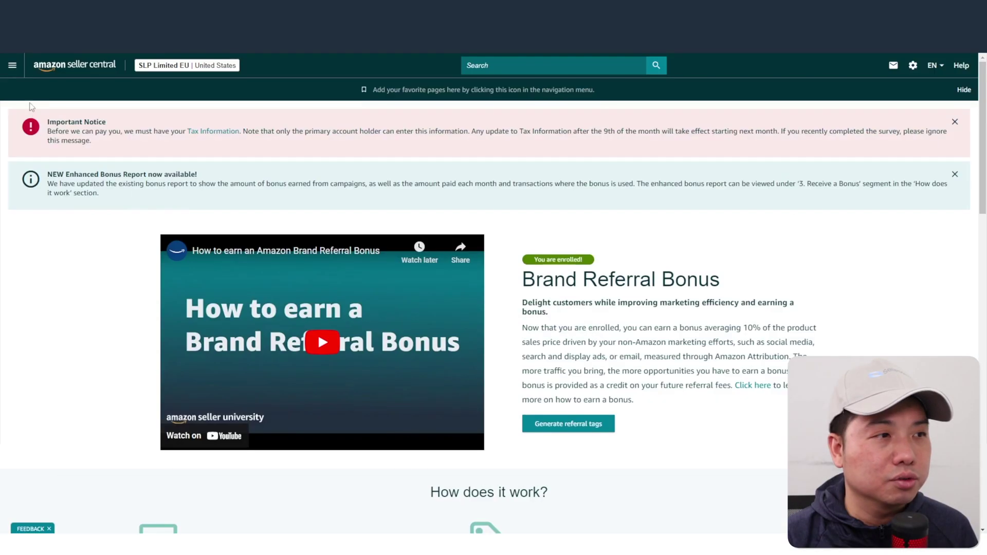
Go through Campaign Manager > Measurement & Reporting > Amazon Attribution and begin a new campaign
{"action": "left_click", "coordinate": [16, 68]}
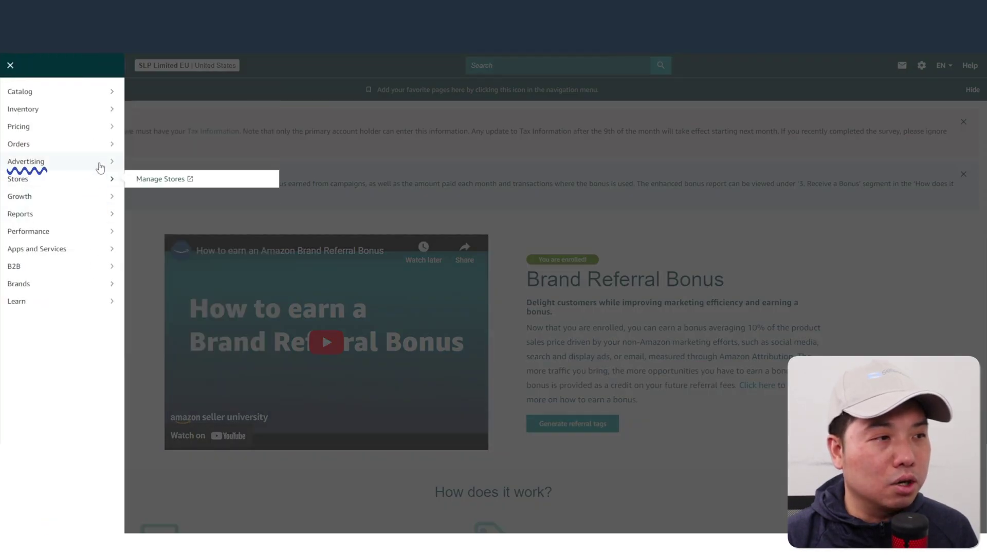
{"action": "mouse_move", "coordinate": [100, 163]}
{"action": "left_click", "coordinate": [175, 162]}
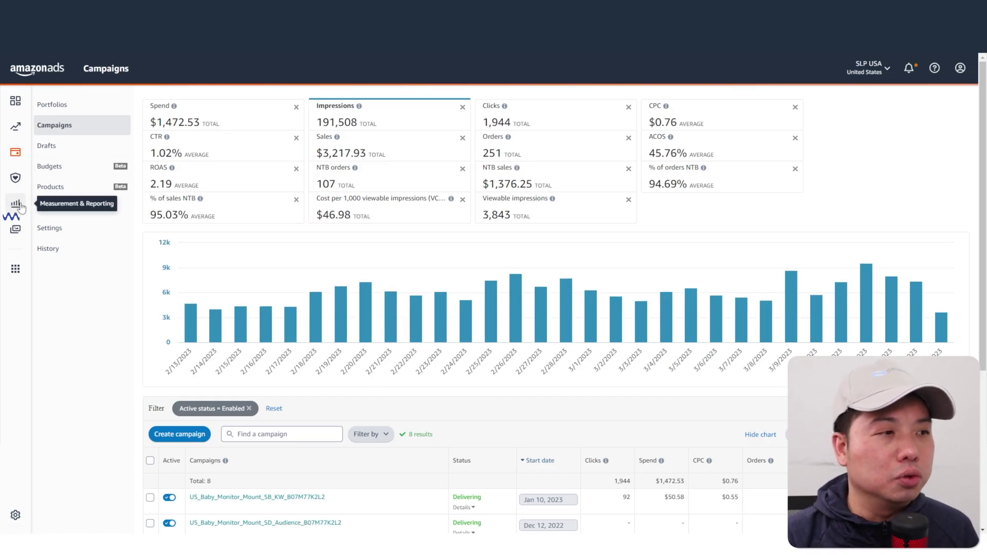
{"action": "left_click", "coordinate": [19, 206]}
{"action": "left_click", "coordinate": [109, 156]}
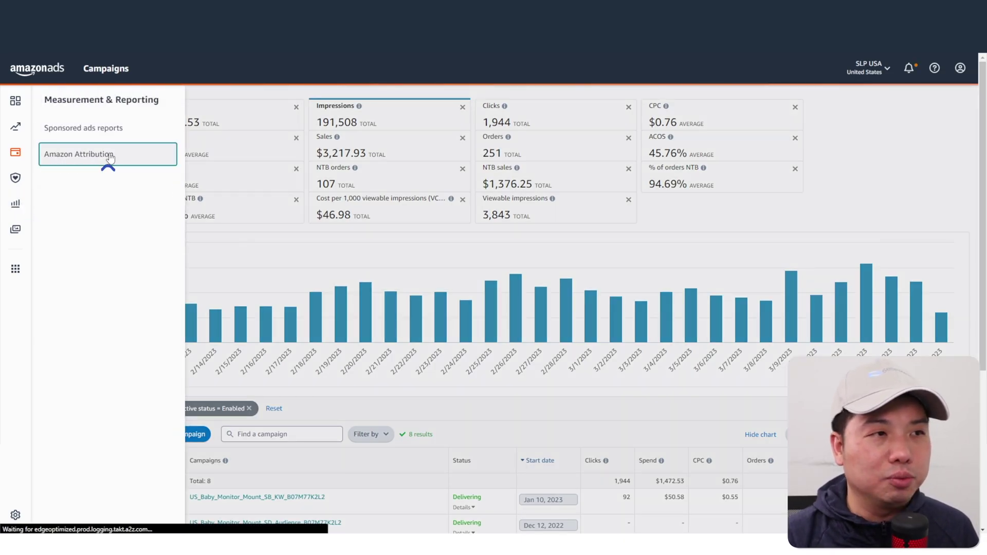
{"action": "scroll", "coordinate": [249, 271], "scroll_direction": "down", "scroll_amount": 3}
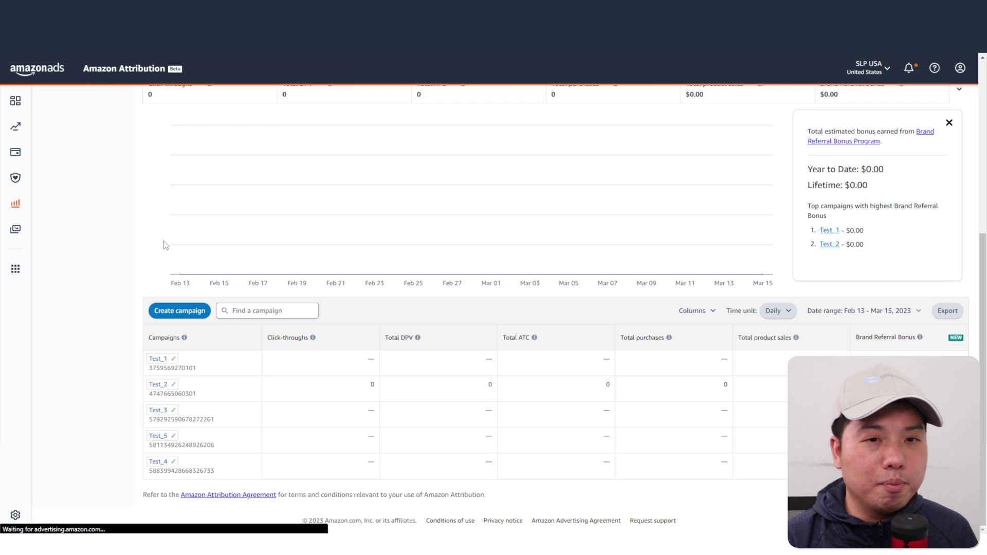
{"action": "left_click", "coordinate": [170, 310]}
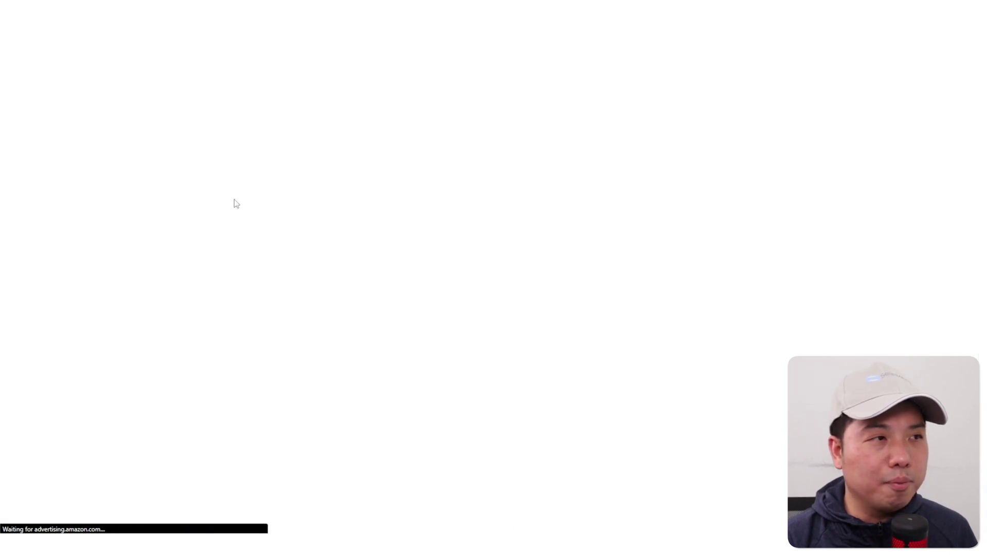
Choose manual setup and name the campaign Google_adwords_baby_monitor_mount
{"action": "left_click", "coordinate": [334, 234]}
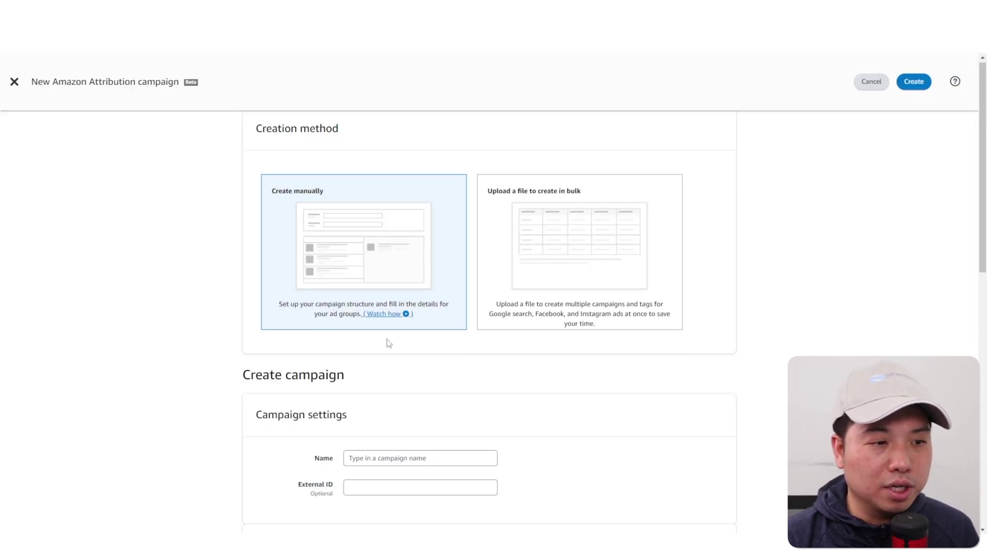
{"action": "scroll", "coordinate": [389, 344], "scroll_direction": "down", "scroll_amount": 3}
{"action": "left_click", "coordinate": [399, 311]}
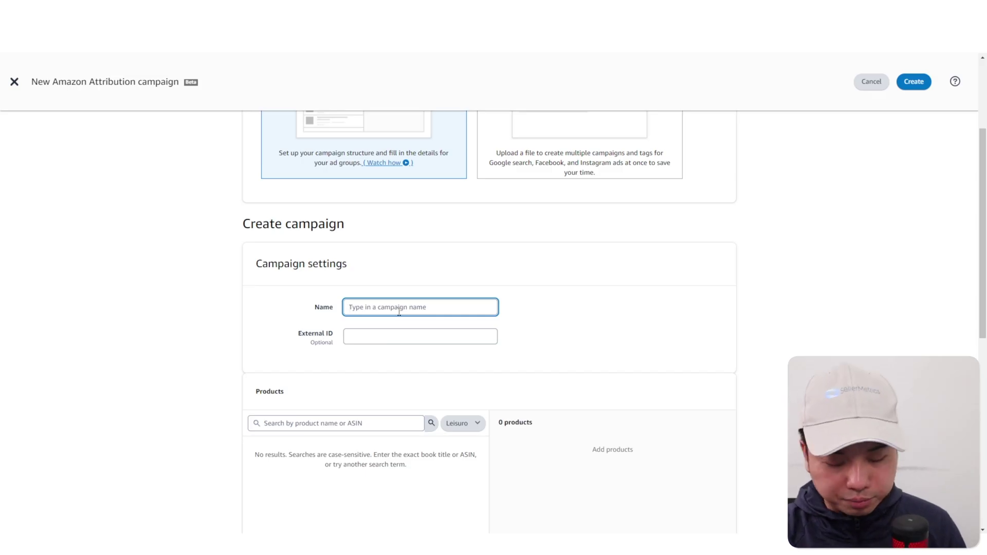
{"action": "type", "text": "Google_adwords"}
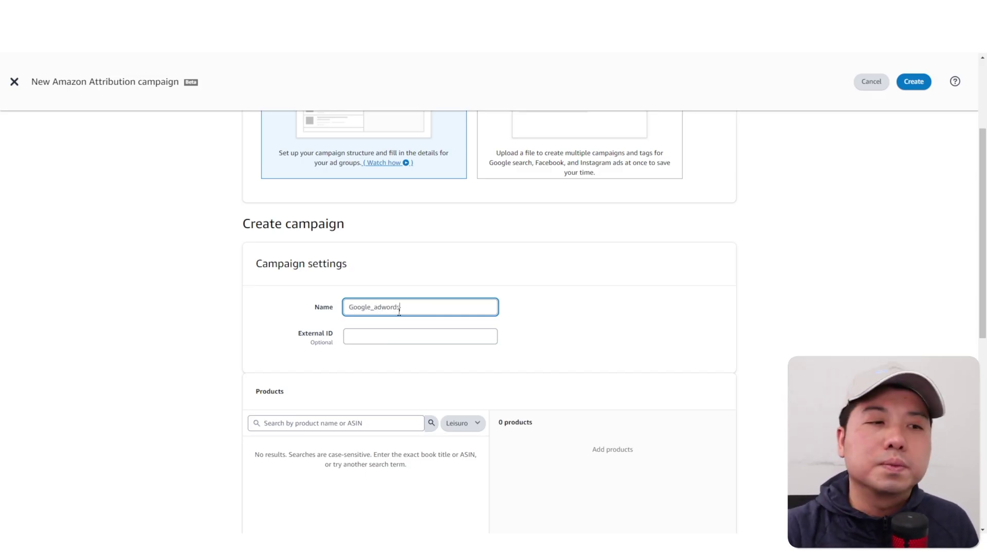
{"action": "type", "text": "_"}
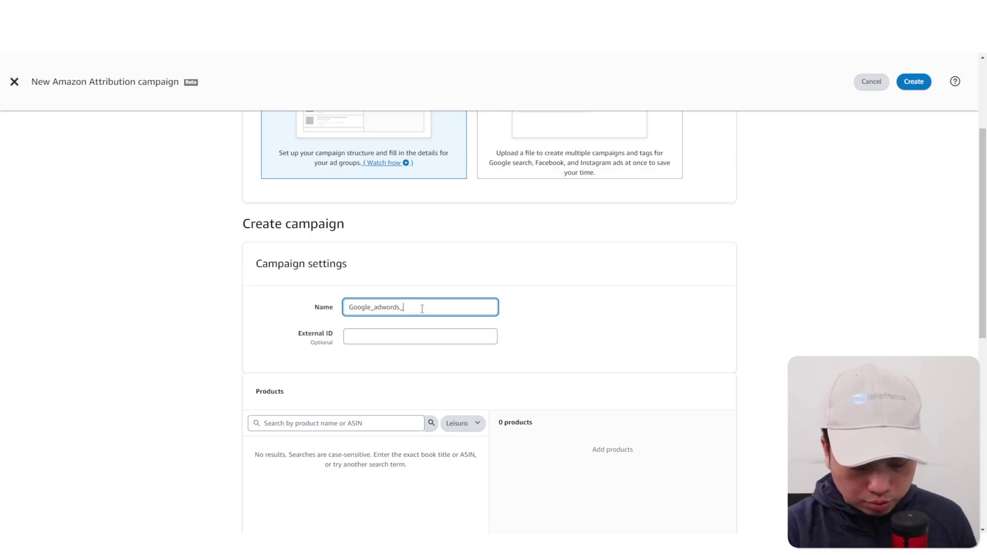
{"action": "type", "text": "baby_mount"}
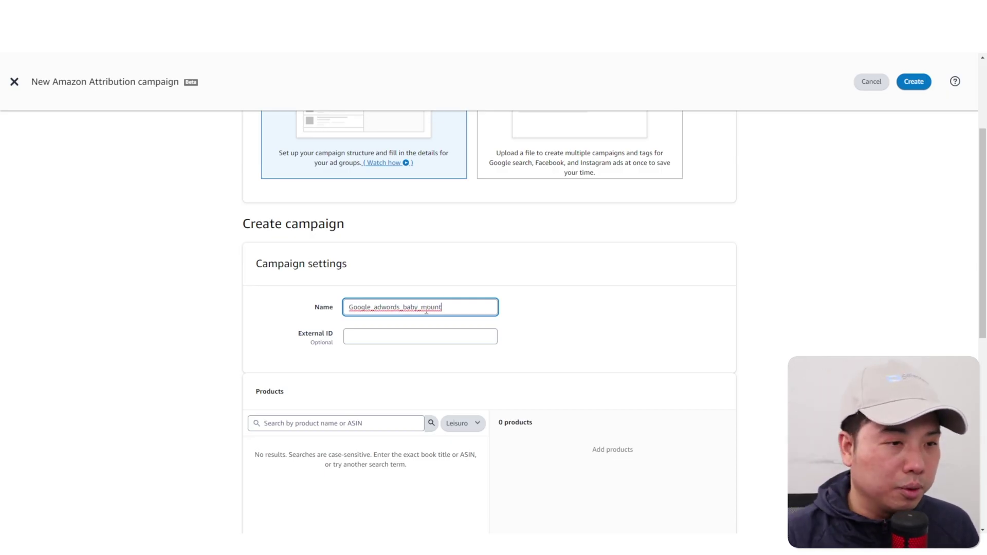
{"action": "left_click", "coordinate": [423, 310]}
{"action": "type", "text": "monitor_"}
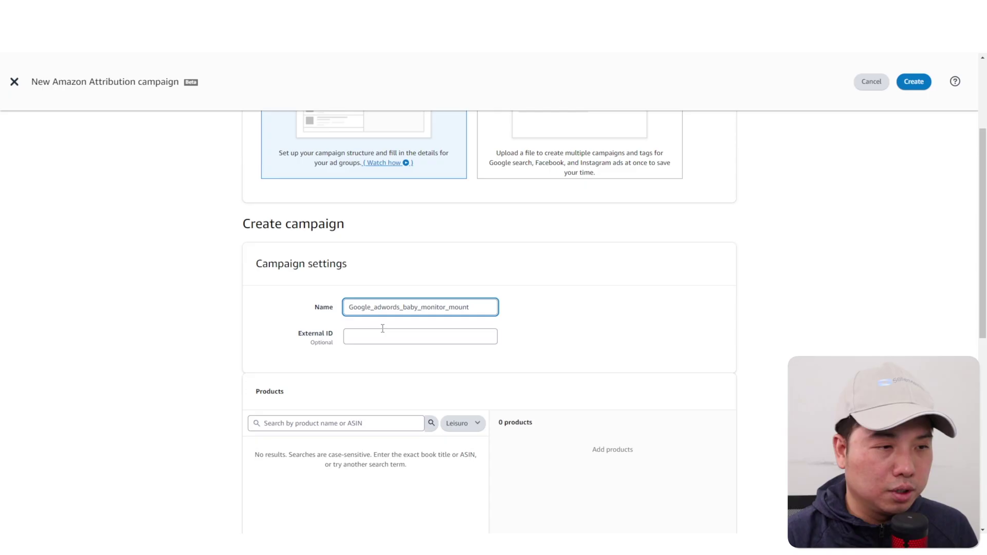
Add the Sully brand's Baby Monitor Mount (White) and open its product page in a new tab
{"action": "scroll", "coordinate": [503, 306], "scroll_direction": "down", "scroll_amount": 2}
{"action": "left_click", "coordinate": [463, 323]}
{"action": "left_click", "coordinate": [462, 337]}
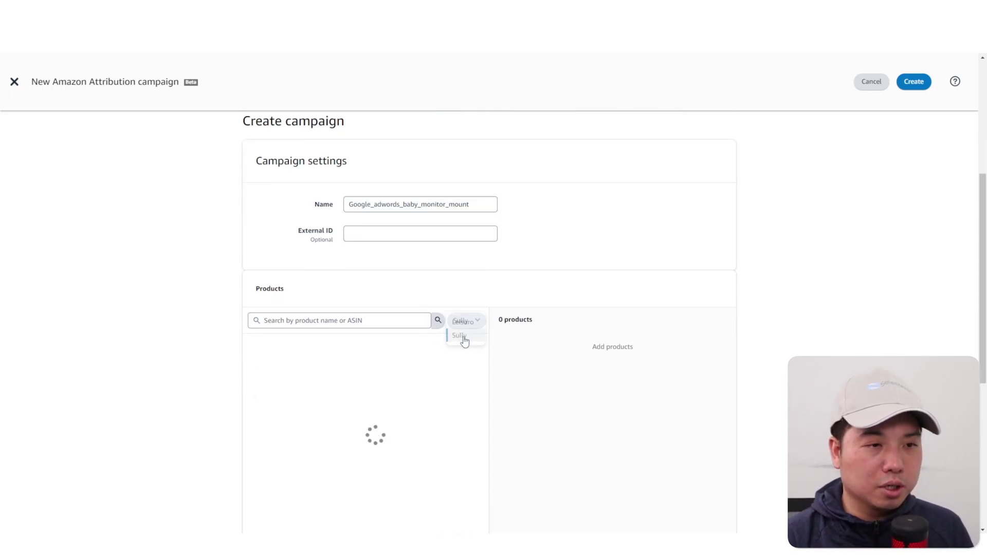
{"action": "left_click", "coordinate": [459, 360]}
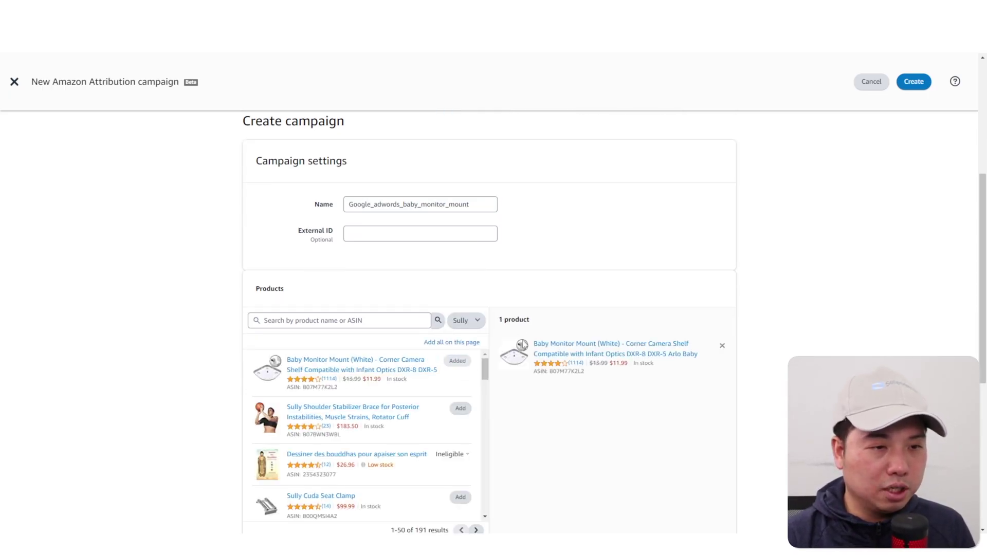
{"action": "right_click", "coordinate": [612, 354]}
{"action": "left_click", "coordinate": [658, 359]}
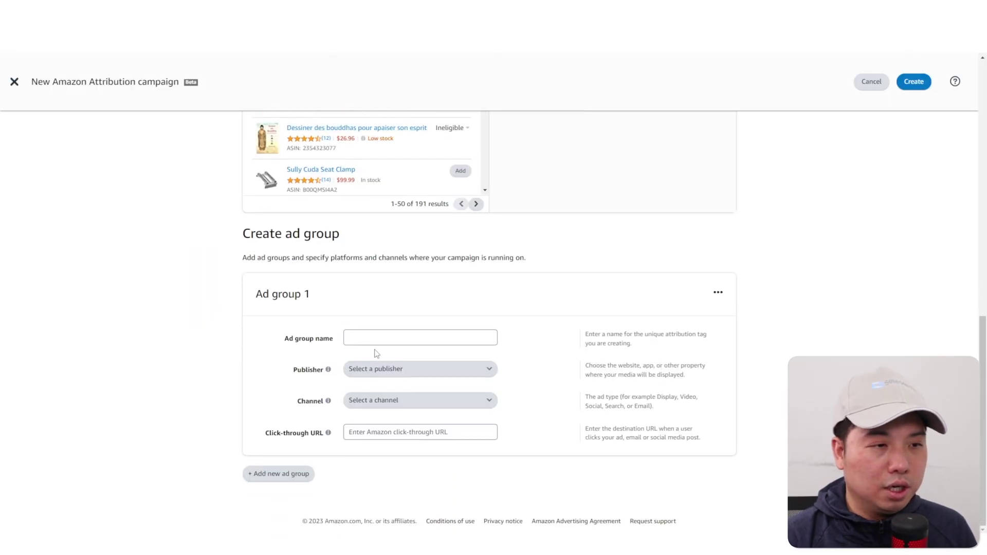
Name the ad group adgp_baby_monitor_mount with publisher Google Adwords and channel Search
{"action": "left_click", "coordinate": [385, 334]}
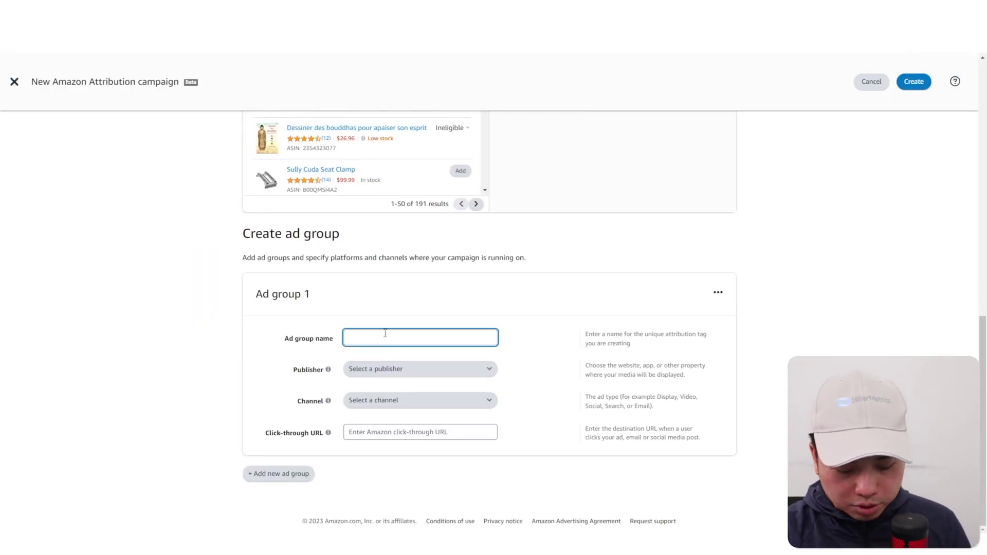
{"action": "type", "text": "adgp_baby"}
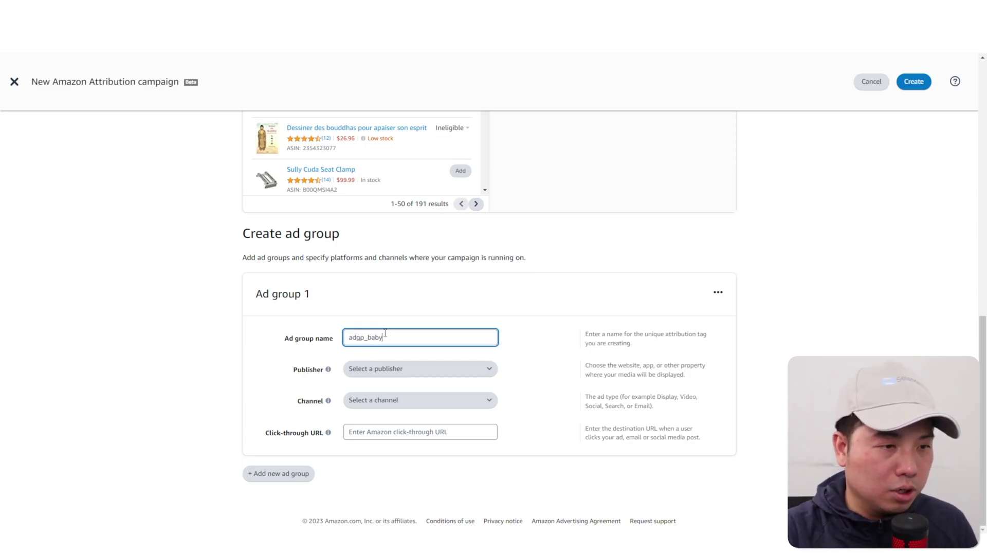
{"action": "type", "text": "_monoigoogle"}
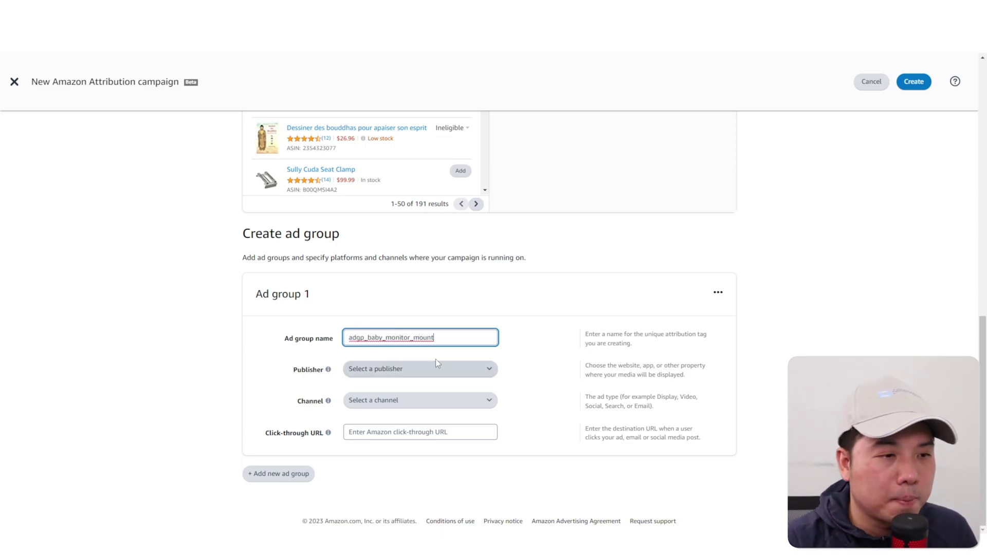
{"action": "left_click", "coordinate": [434, 369]}
{"action": "type", "text": "goo"}
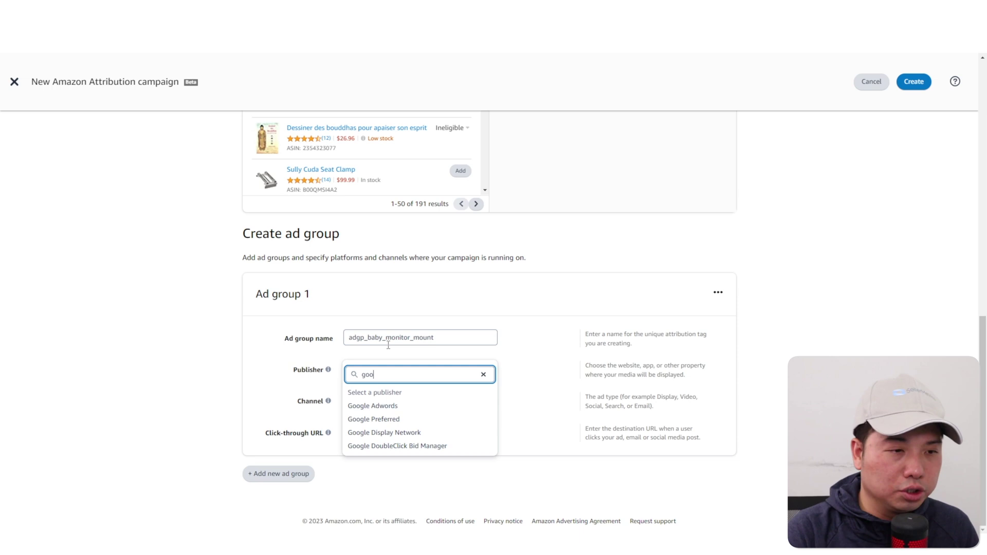
{"action": "left_click", "coordinate": [370, 405]}
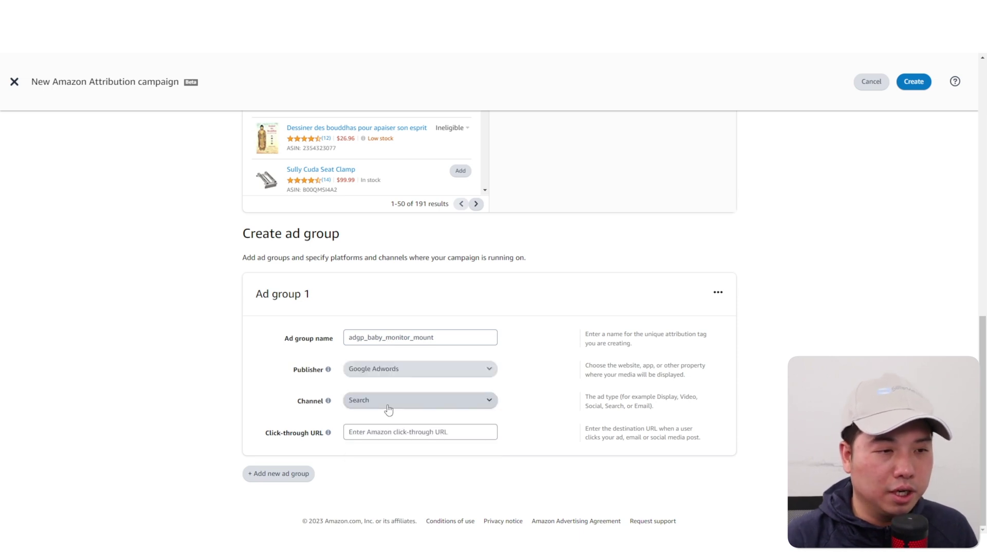
{"action": "left_click", "coordinate": [380, 406]}
{"action": "key", "text": "Return"}
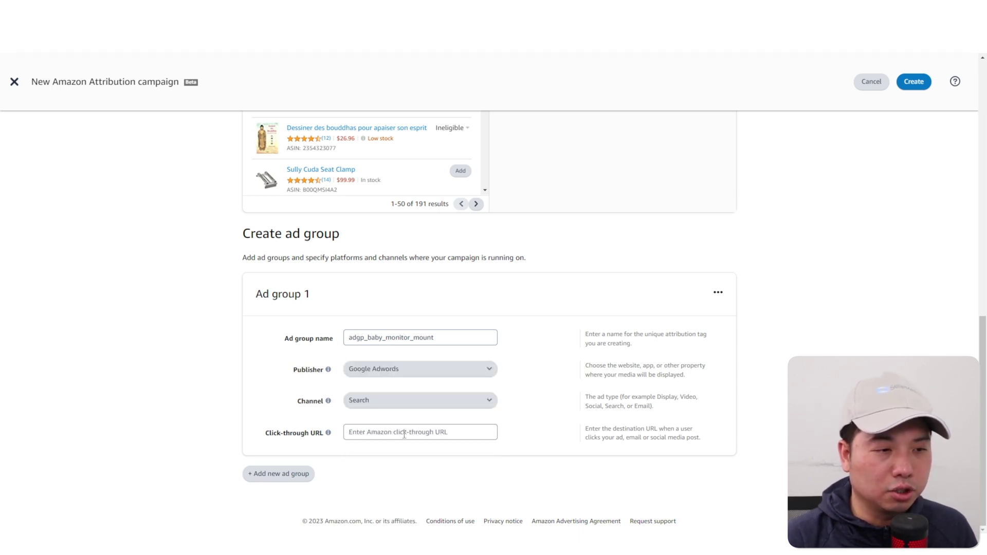
Paste the Amazon product page URL as the click-through URL and create the campaign
{"action": "left_click", "coordinate": [403, 435]}
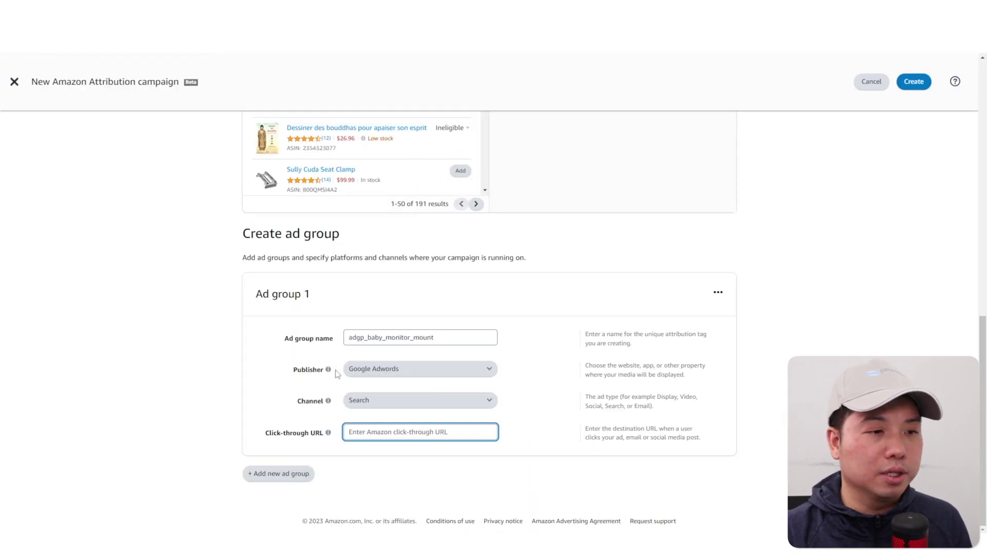
{"action": "key", "text": "ctrl+v"}
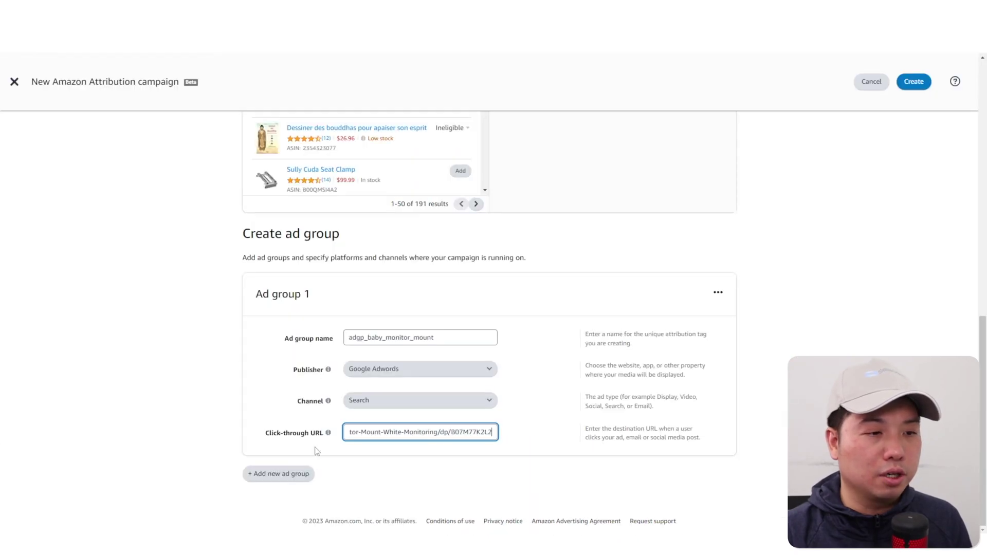
{"action": "left_click", "coordinate": [465, 465]}
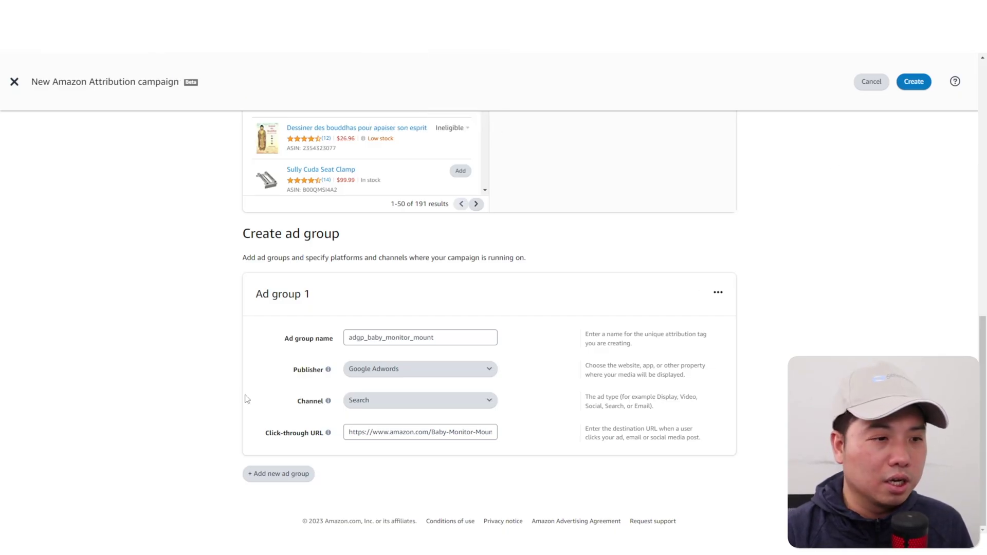
{"action": "left_click", "coordinate": [914, 81]}
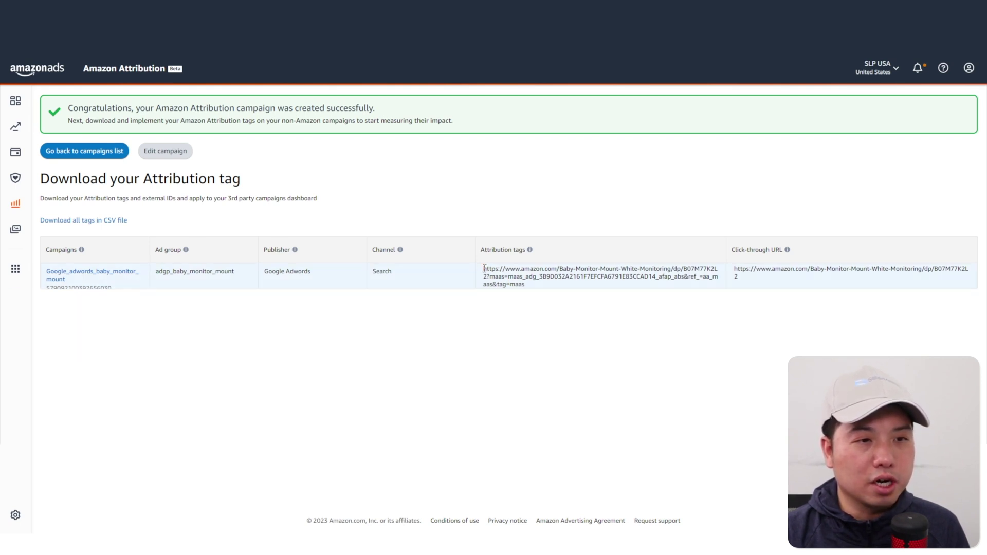
Copy the generated attribution tag URL and go to Sponsored ads reports
{"action": "left_click_drag", "start_coordinate": [484, 268], "coordinate": [539, 288]}
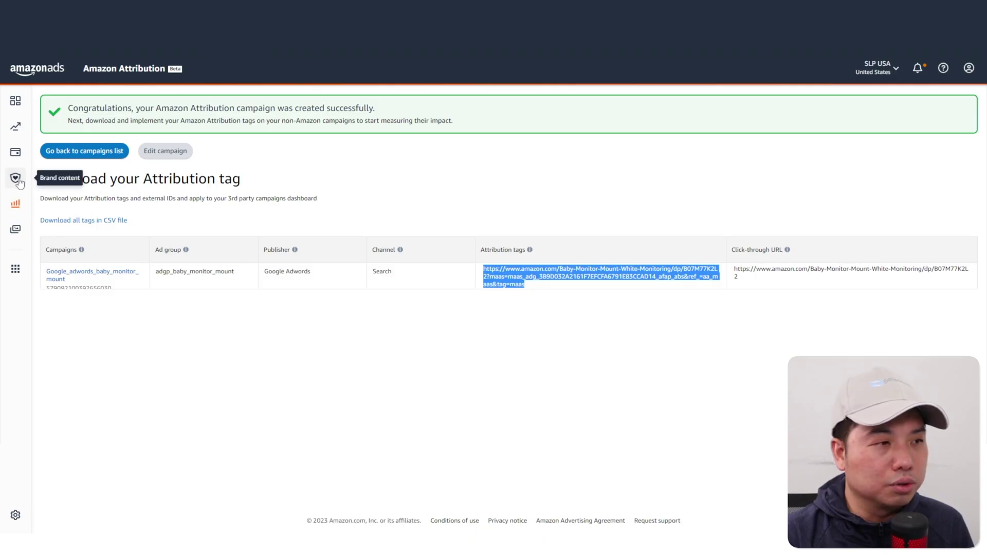
{"action": "mouse_move", "coordinate": [7, 207]}
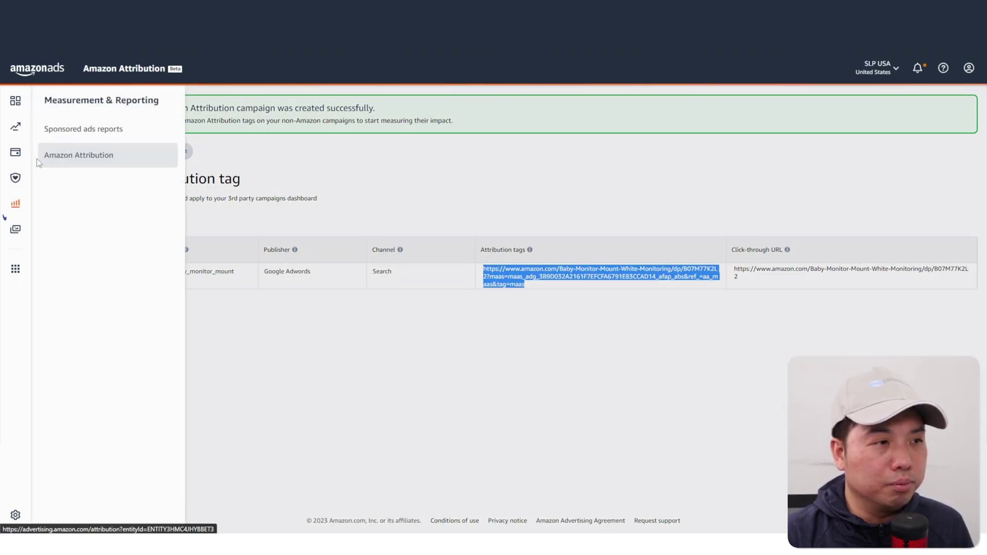
{"action": "left_click", "coordinate": [80, 134]}
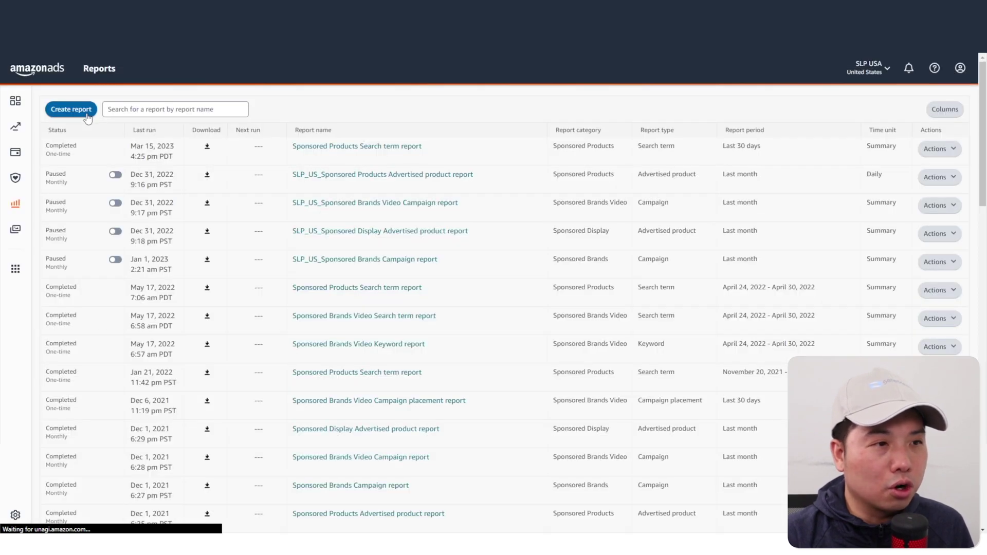
Run a new Sponsored Products search term report for the last 30 days
{"action": "left_click", "coordinate": [71, 109]}
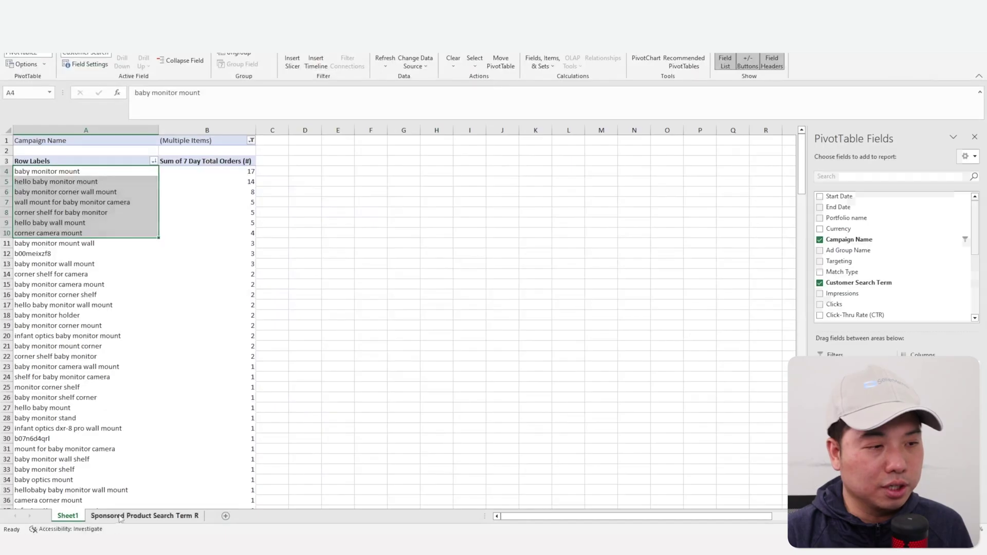
{"action": "left_click", "coordinate": [143, 516]}
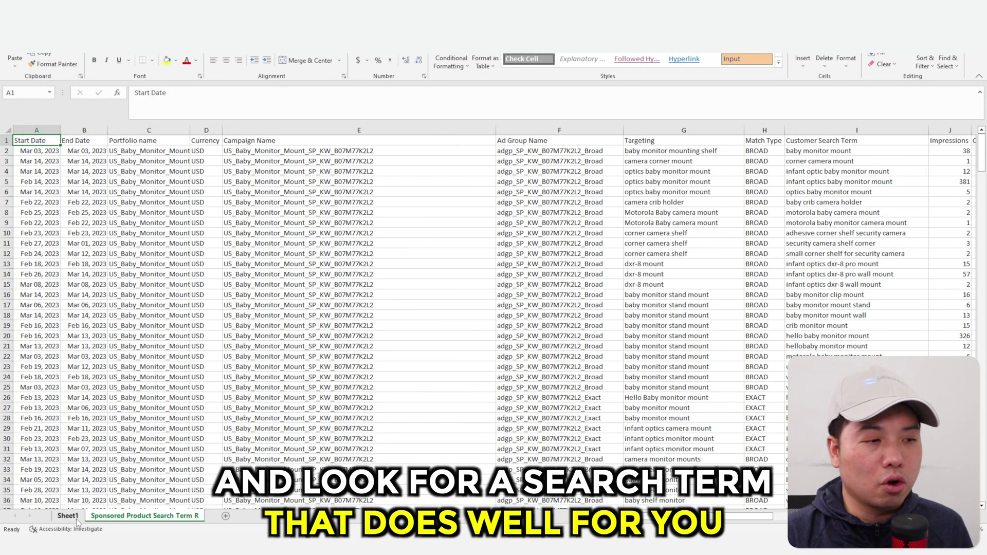
Switch to the Sheet1 pivot table and select the top search terms in A4:A6
{"action": "left_click", "coordinate": [67, 515]}
{"action": "left_click_drag", "start_coordinate": [78, 174], "coordinate": [77, 196]}
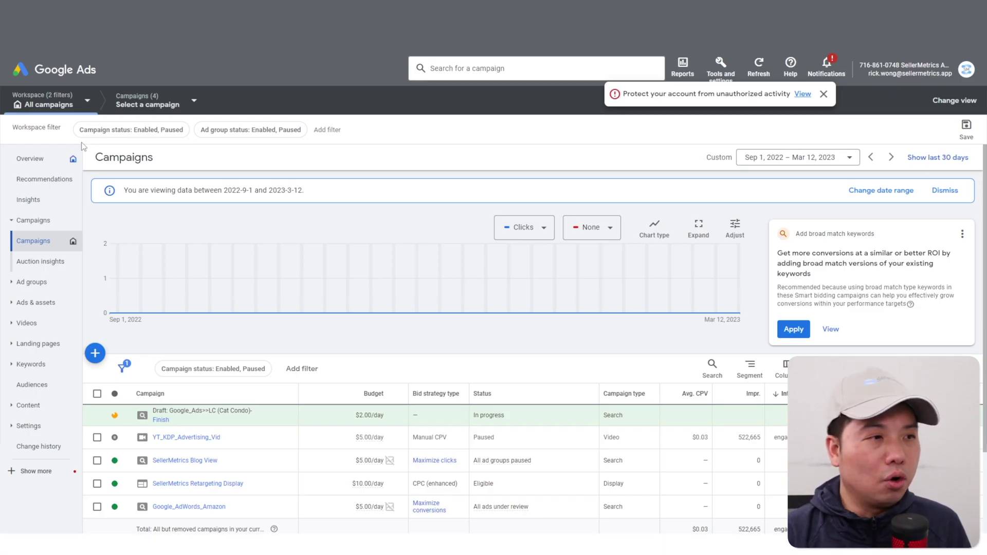
Start a new campaign with the Website traffic objective and Search campaign type
{"action": "left_click", "coordinate": [96, 354]}
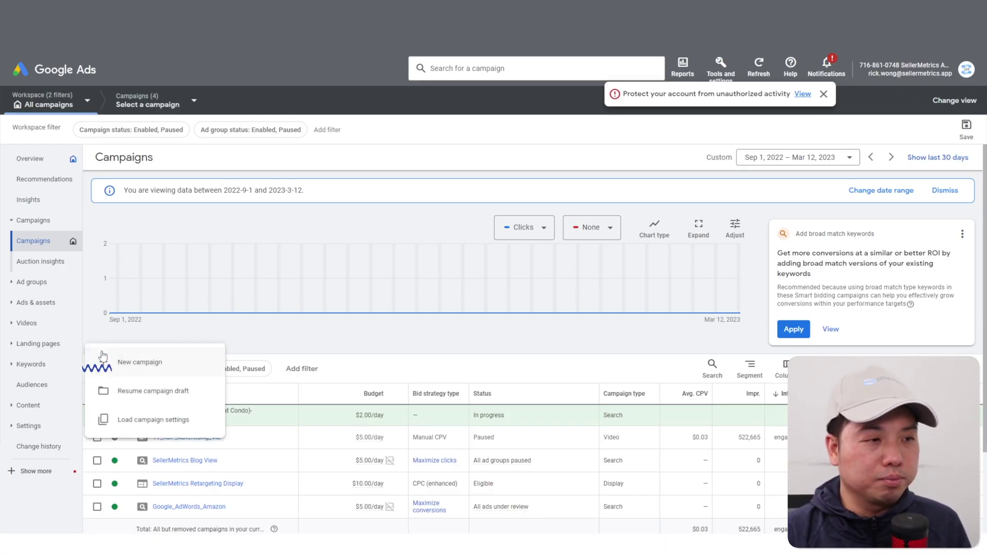
{"action": "left_click", "coordinate": [152, 366]}
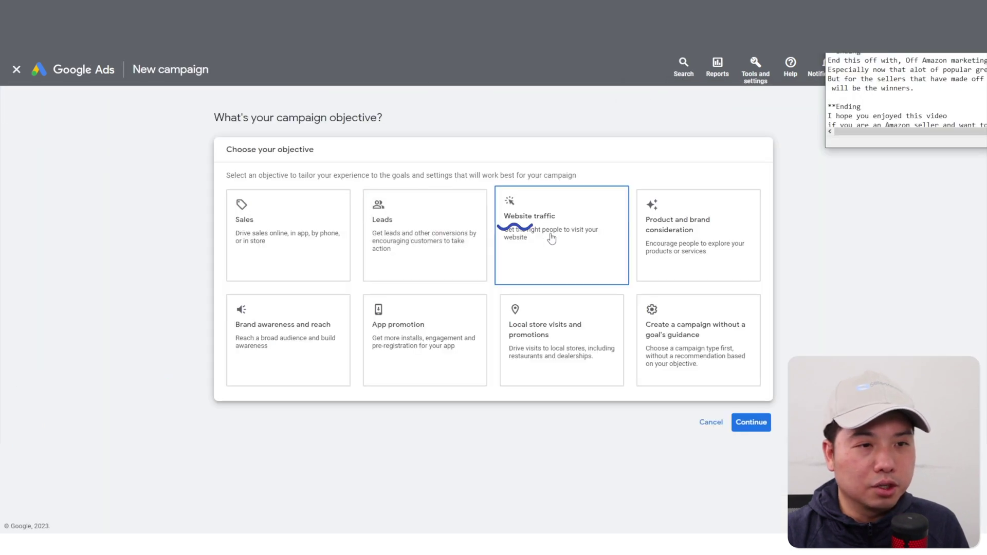
{"action": "left_click", "coordinate": [552, 237]}
{"action": "left_click", "coordinate": [763, 478]}
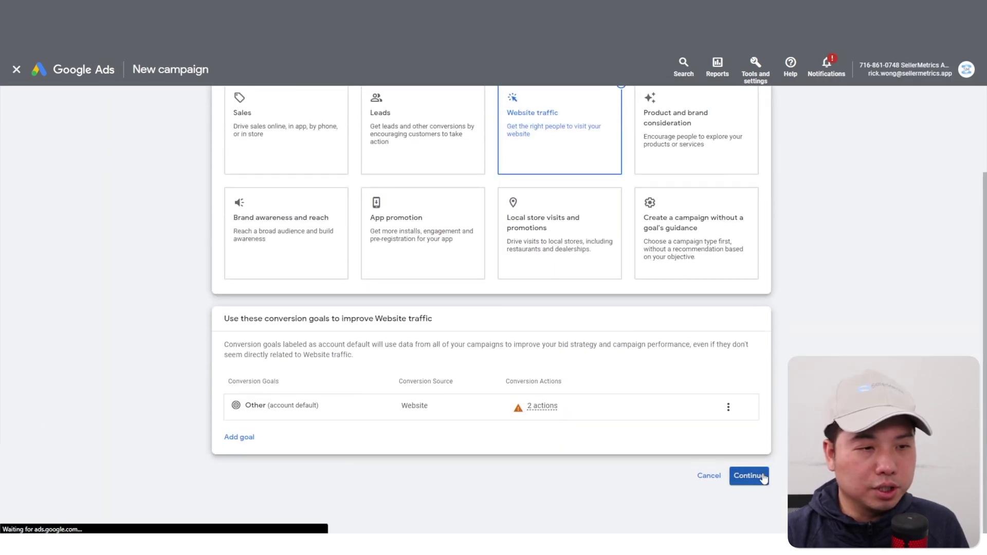
{"action": "left_click", "coordinate": [280, 287]}
Rename the campaign Google_Amazon_attribution and start fresh rather than resuming the draft
{"action": "scroll", "coordinate": [319, 360], "scroll_direction": "down", "scroll_amount": 4}
{"action": "left_click", "coordinate": [335, 410]}
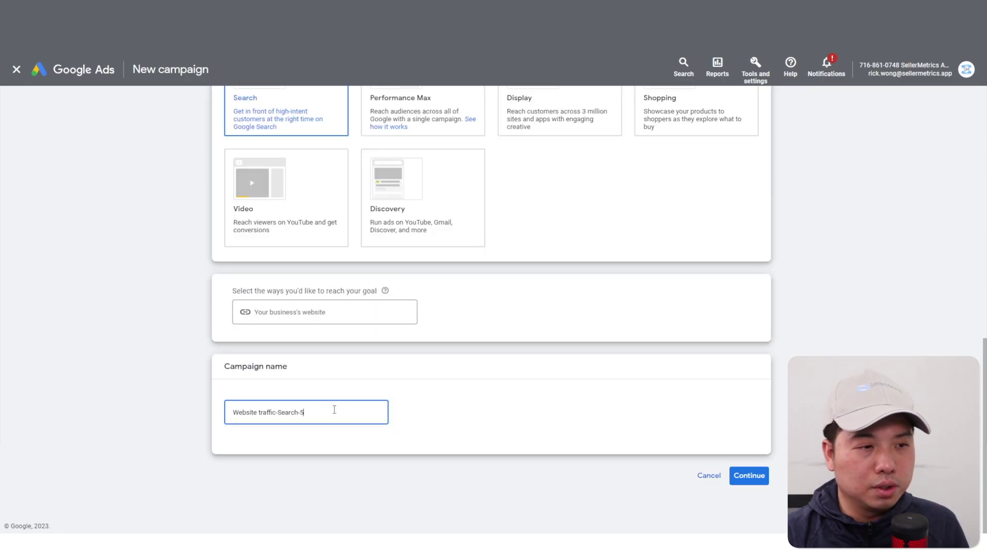
{"action": "key", "text": "ctrl+a"}
{"action": "type", "text": "G"}
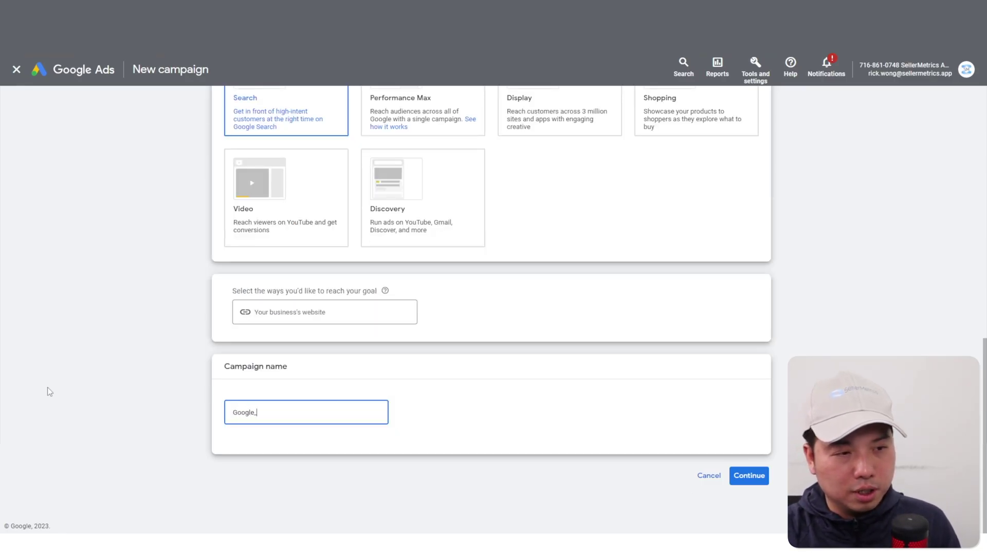
{"action": "type", "text": "oogle_Amazon"}
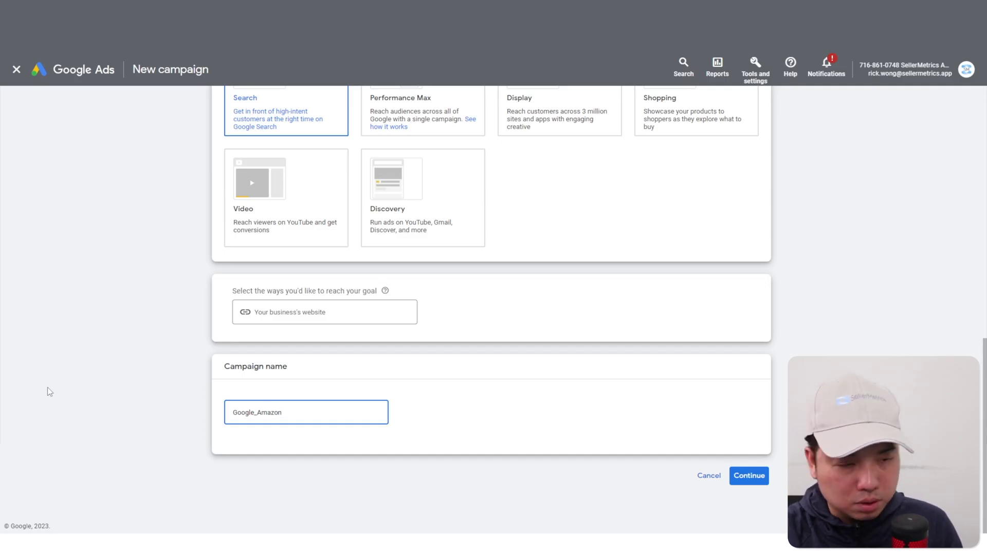
{"action": "type", "text": "_attribution"}
{"action": "left_click", "coordinate": [749, 474]}
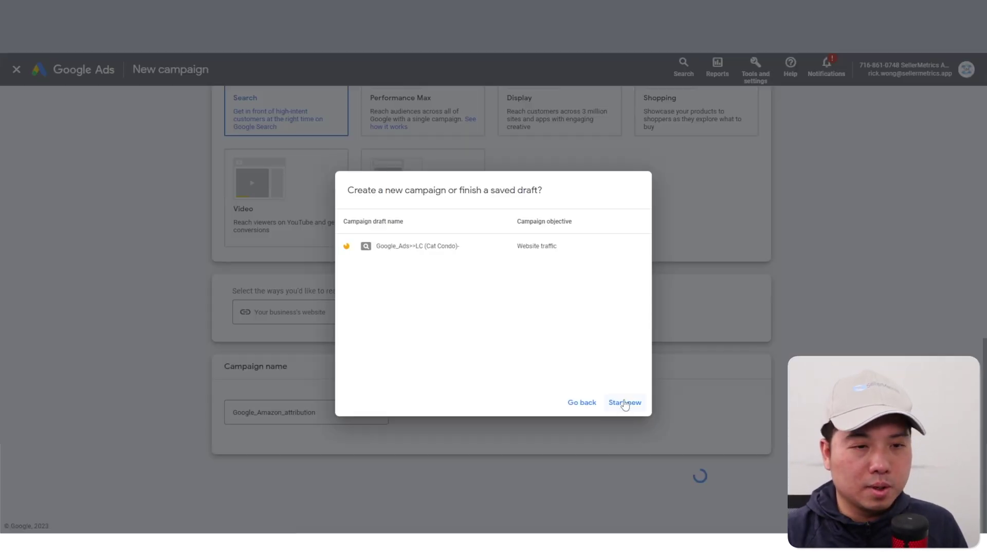
{"action": "left_click", "coordinate": [618, 401]}
{"action": "left_click", "coordinate": [288, 187]}
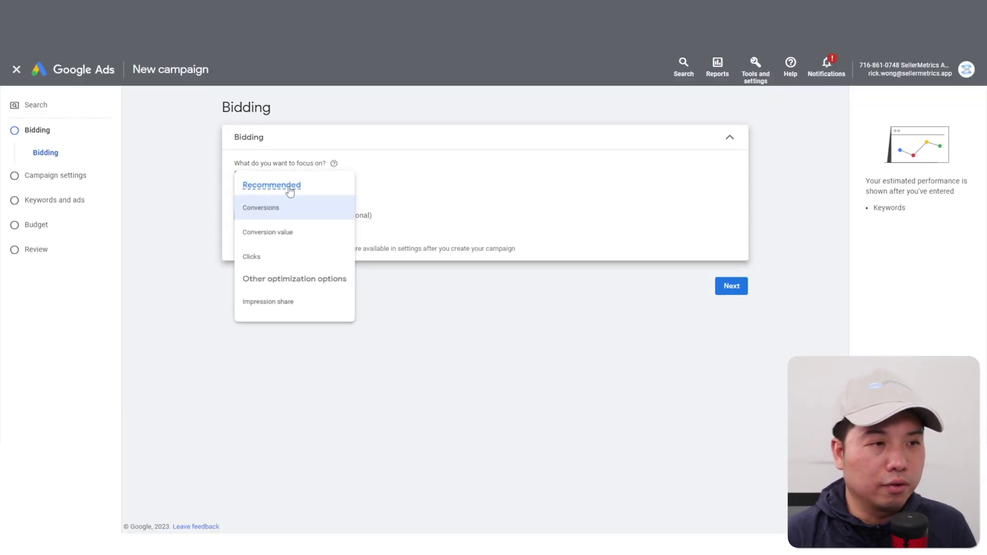
Focus bidding on Clicks with a $1 maximum cost-per-click bid limit
{"action": "left_click", "coordinate": [284, 260]}
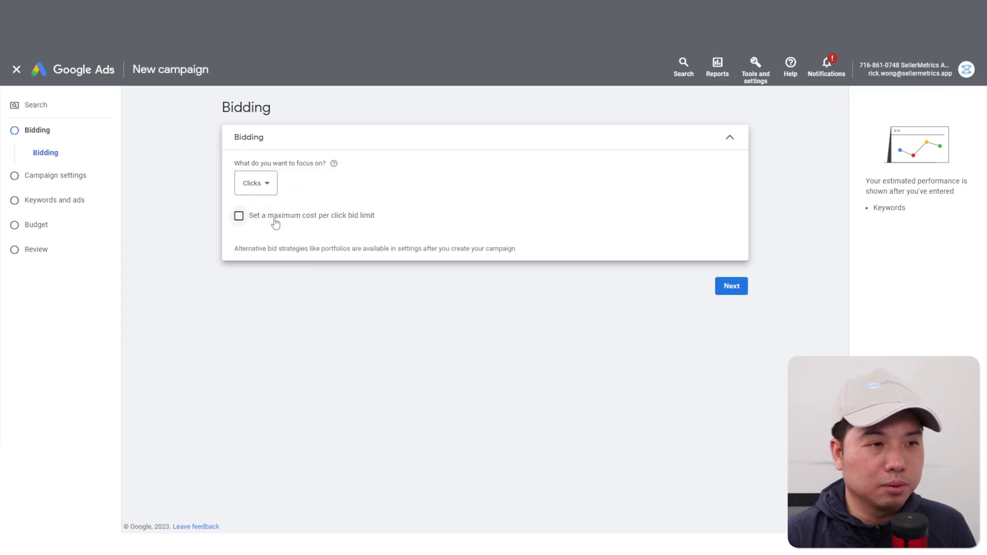
{"action": "left_click", "coordinate": [238, 216]}
{"action": "left_click", "coordinate": [282, 252]}
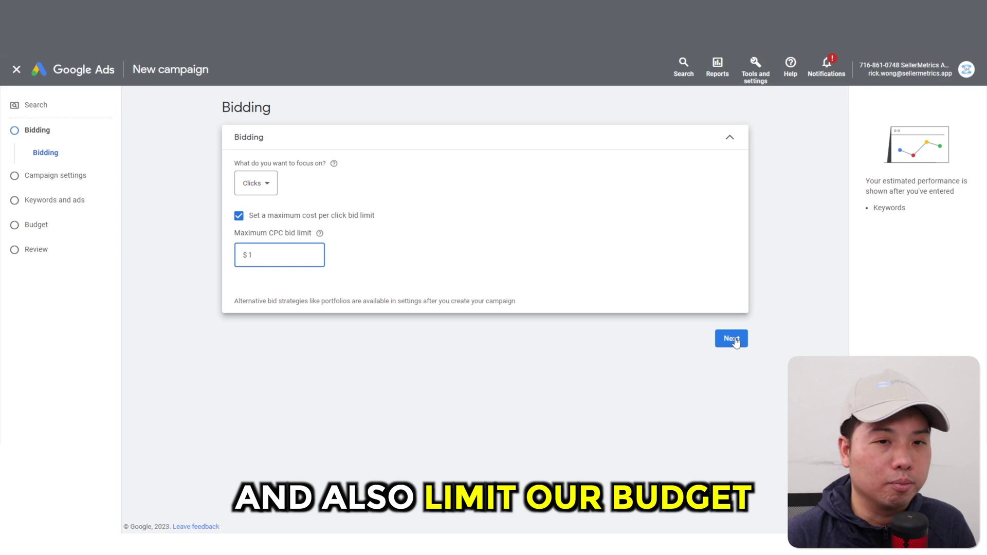
{"action": "left_click", "coordinate": [731, 339]}
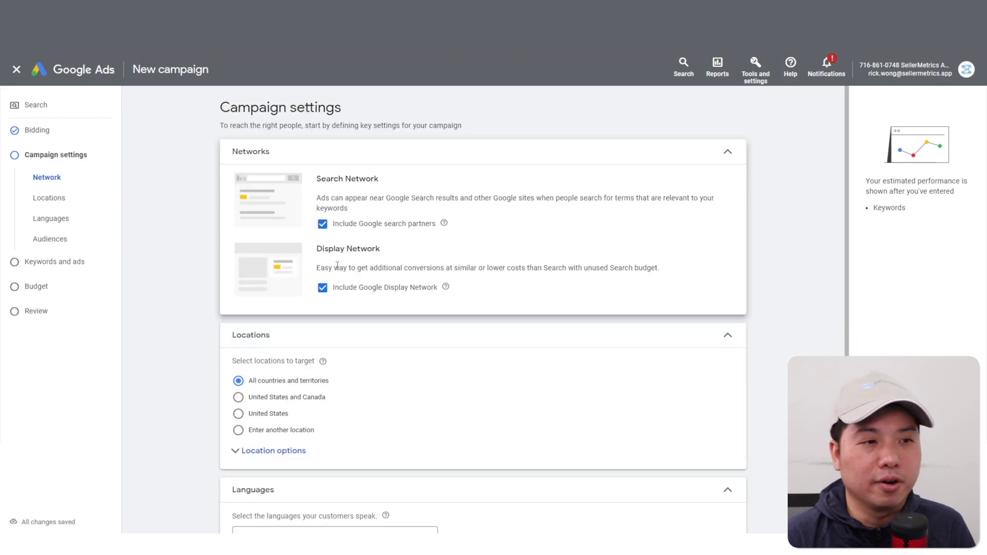
Exclude the Google Display Network and set location targeting to the United States only
{"action": "left_click", "coordinate": [322, 288]}
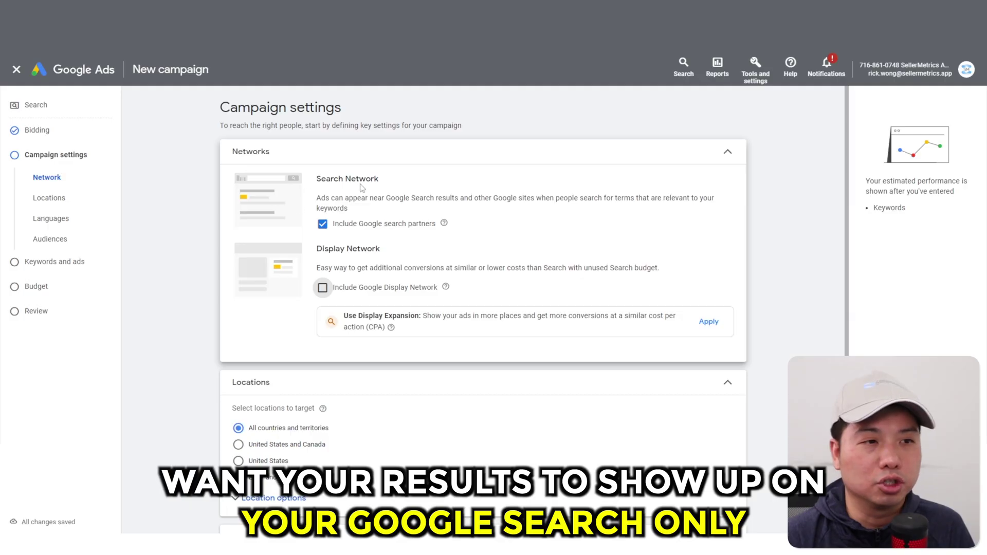
{"action": "scroll", "coordinate": [450, 199], "scroll_direction": "down", "scroll_amount": 3}
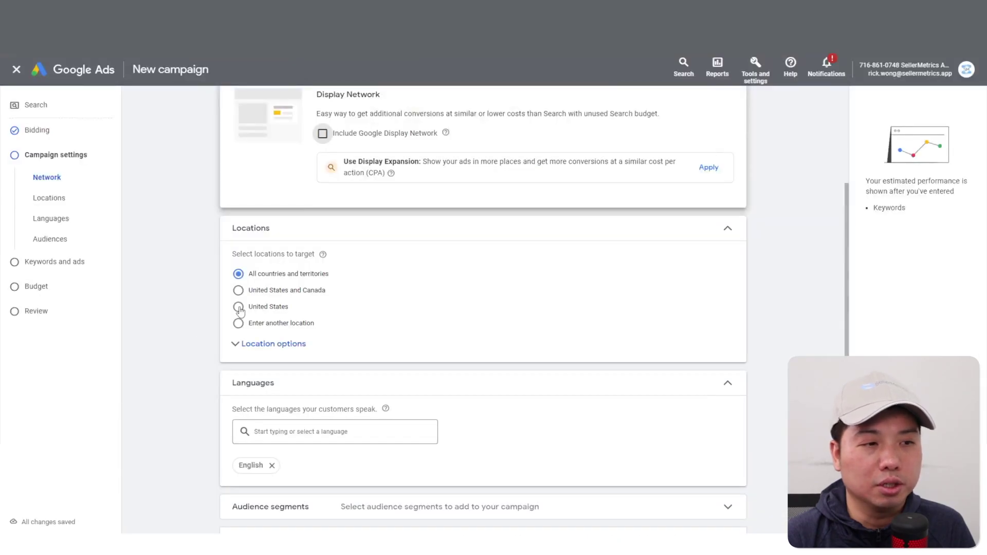
{"action": "left_click", "coordinate": [238, 307]}
{"action": "scroll", "coordinate": [309, 404], "scroll_direction": "down", "scroll_amount": 2}
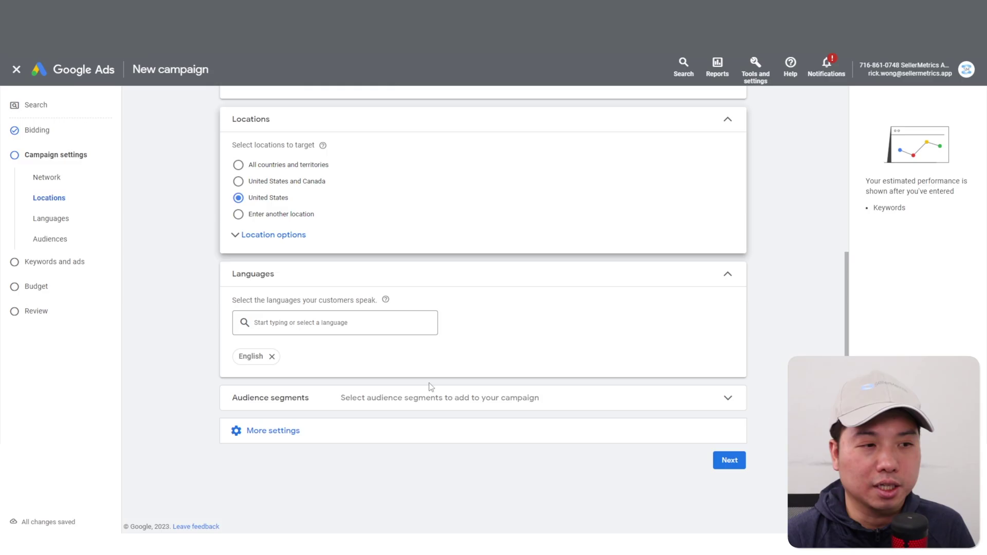
Paste baby monitor mount, hello baby monitor mount and baby monitor corner wall mount into Ad group 1's keywords
{"action": "left_click", "coordinate": [730, 460]}
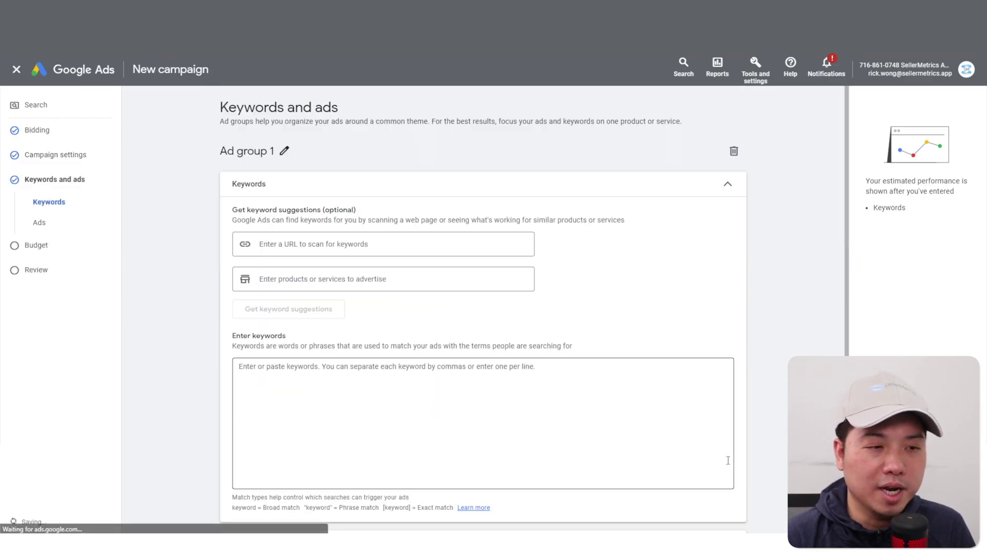
{"action": "left_click", "coordinate": [374, 245]}
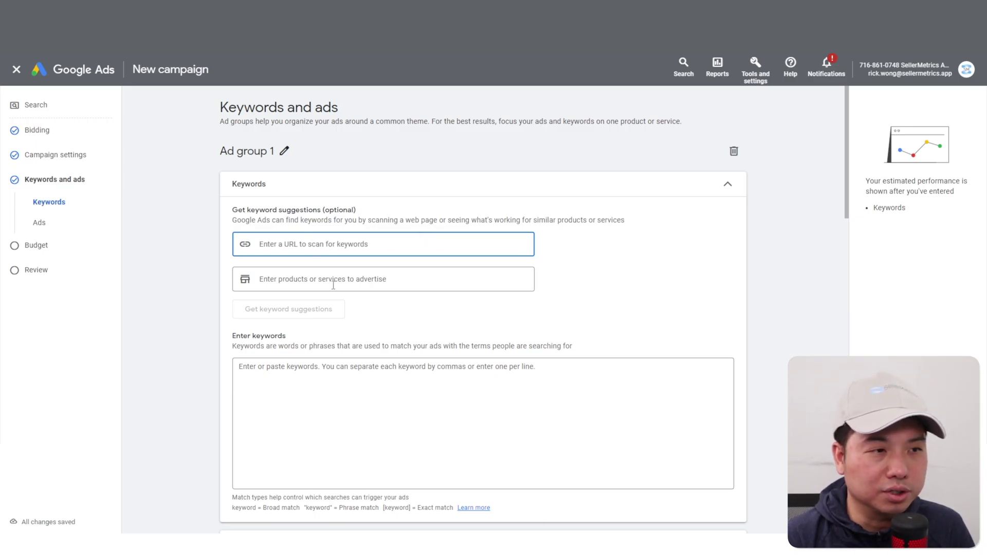
{"action": "left_click", "coordinate": [294, 395]}
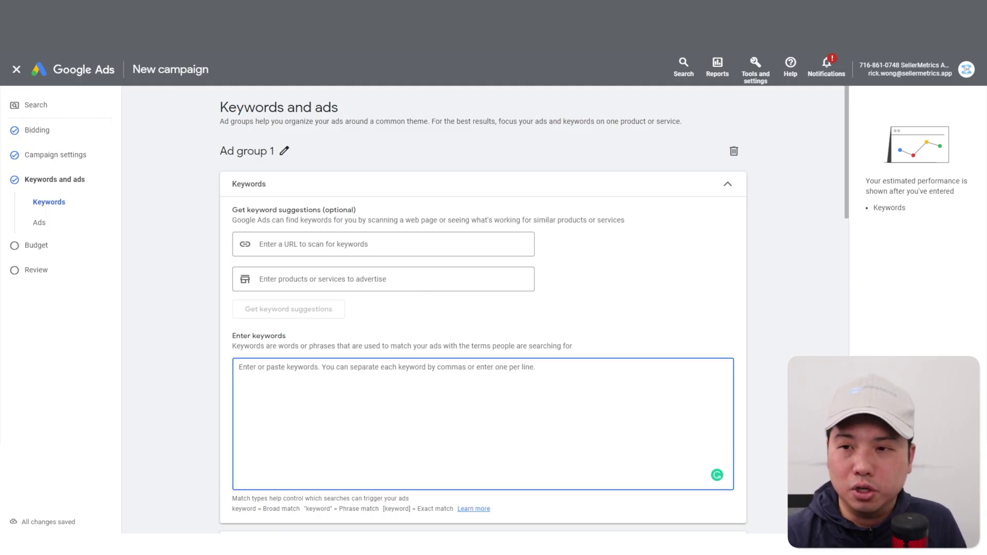
{"action": "left_click", "coordinate": [288, 491]}
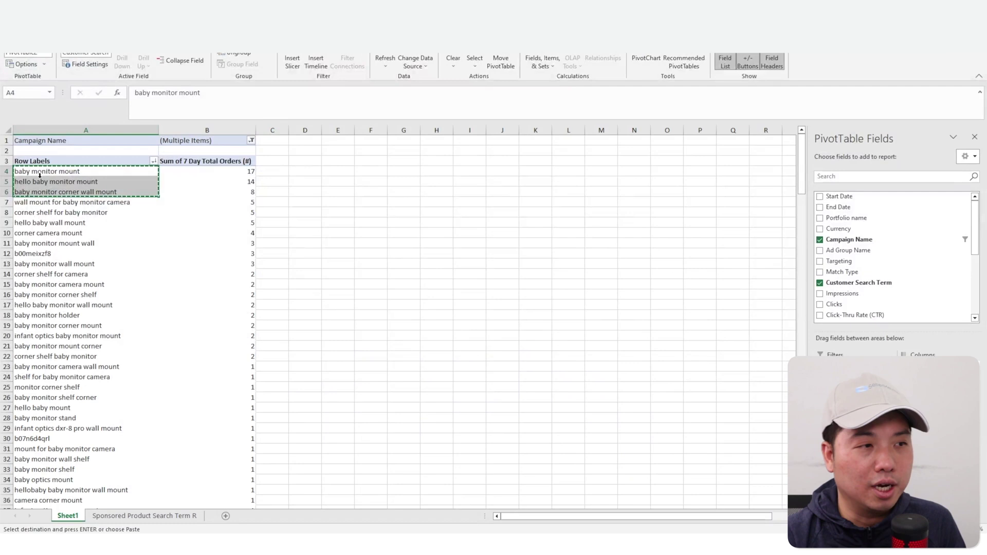
{"action": "key", "text": "alt+Tab"}
{"action": "left_click", "coordinate": [290, 368]}
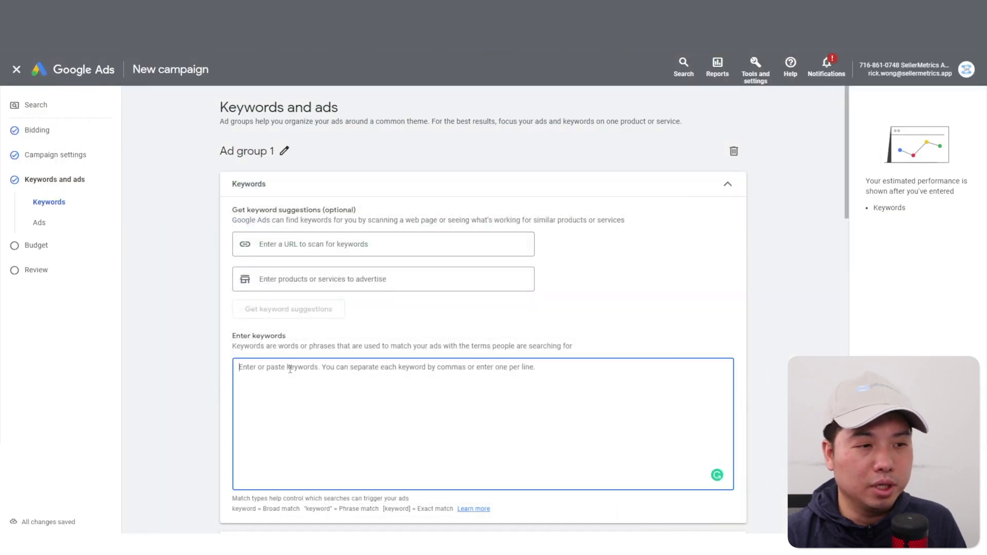
{"action": "key", "text": "ctrl+v"}
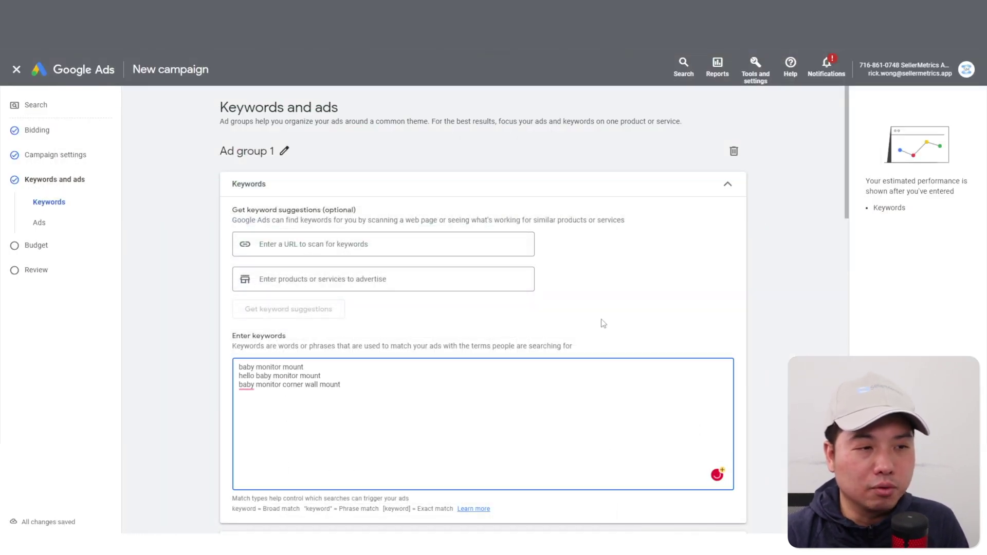
{"action": "left_click", "coordinate": [612, 346]}
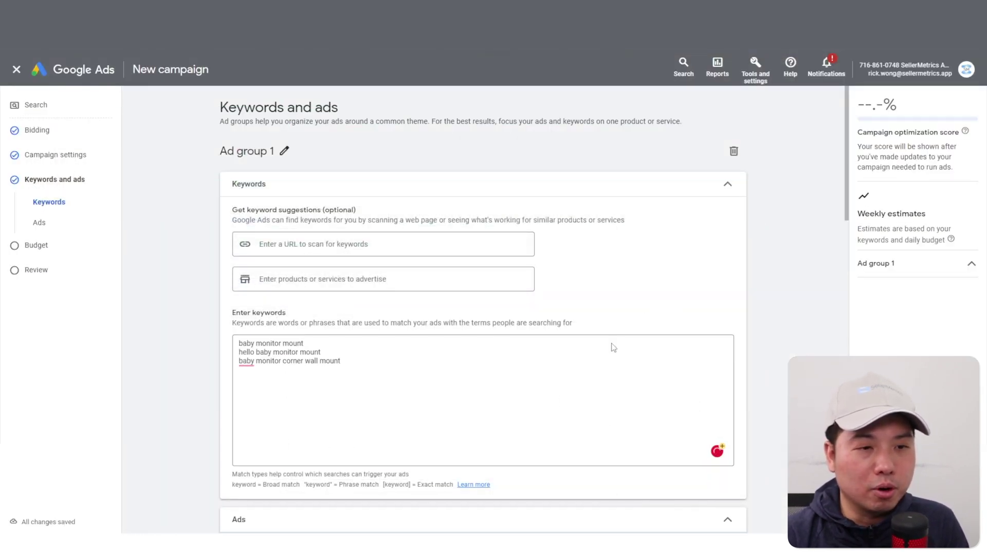
Wrap each keyword line in square brackets to make them exact match
{"action": "left_click", "coordinate": [239, 344]}
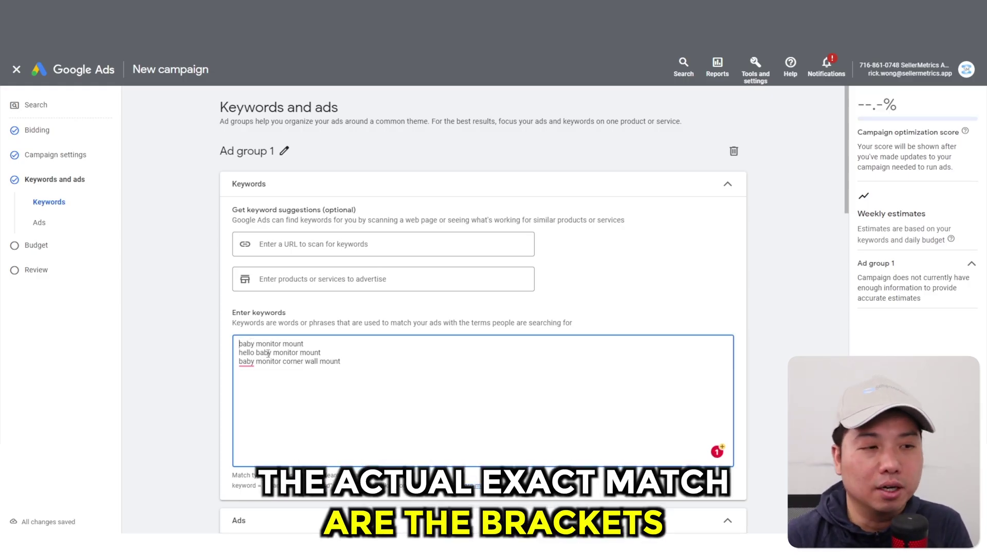
{"action": "type", "text": "["}
{"action": "key", "text": "End"}
{"action": "type", "text": "]"}
{"action": "key", "text": "Right"}
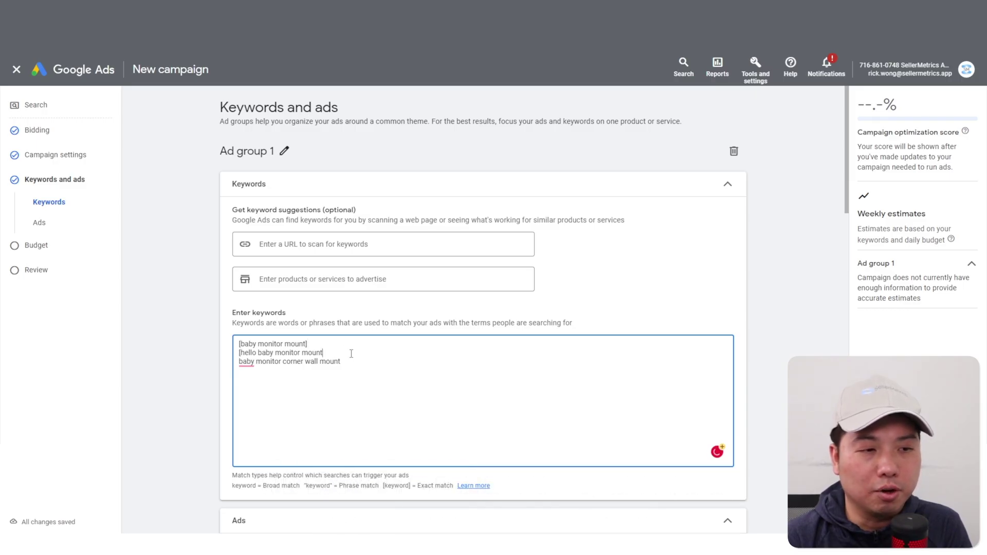
{"action": "type", "text": "["}
{"action": "key", "text": "End"}
{"action": "type", "text": "]"}
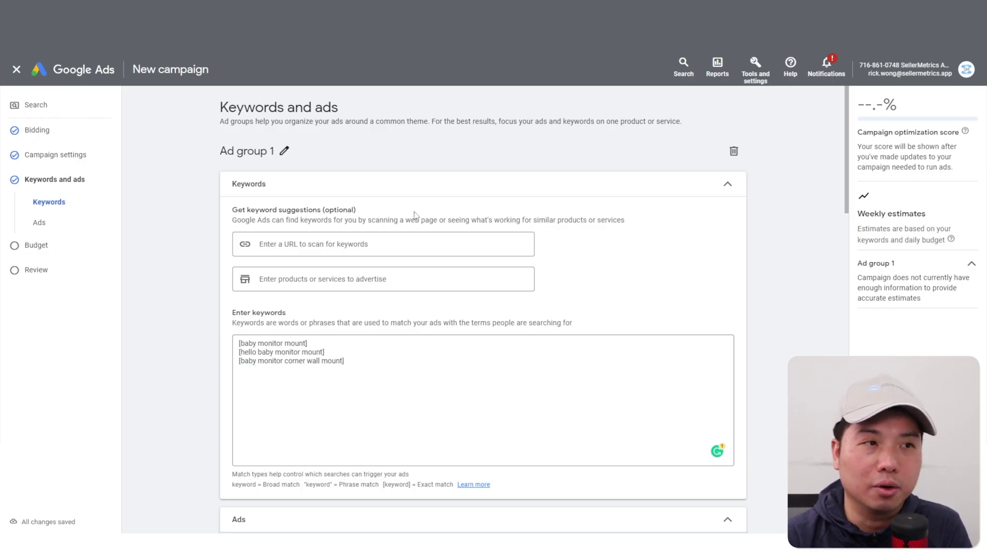
{"action": "scroll", "coordinate": [290, 133], "scroll_direction": "down", "scroll_amount": 7}
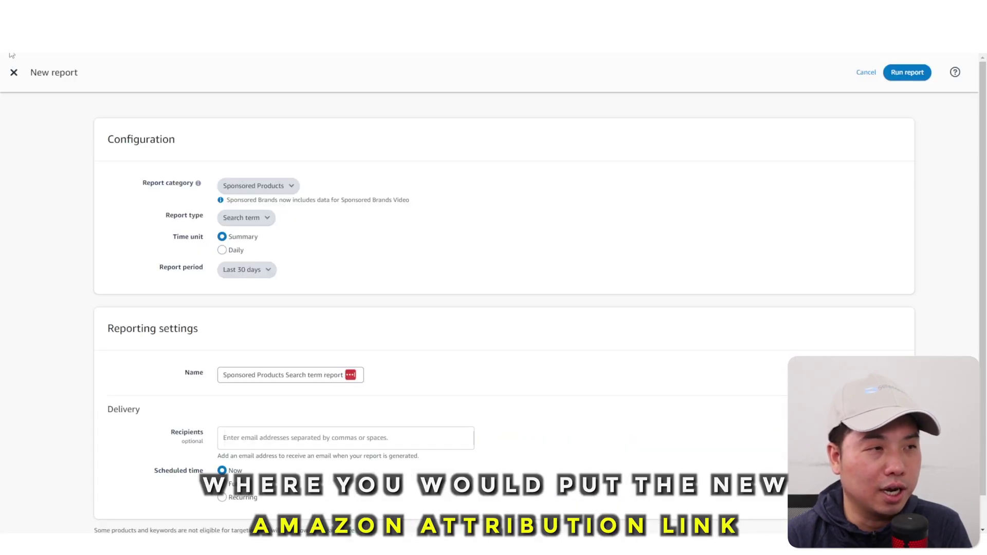
Close the unfinished Amazon report and select the campaign's full attribution tag URL
{"action": "left_click", "coordinate": [14, 72]}
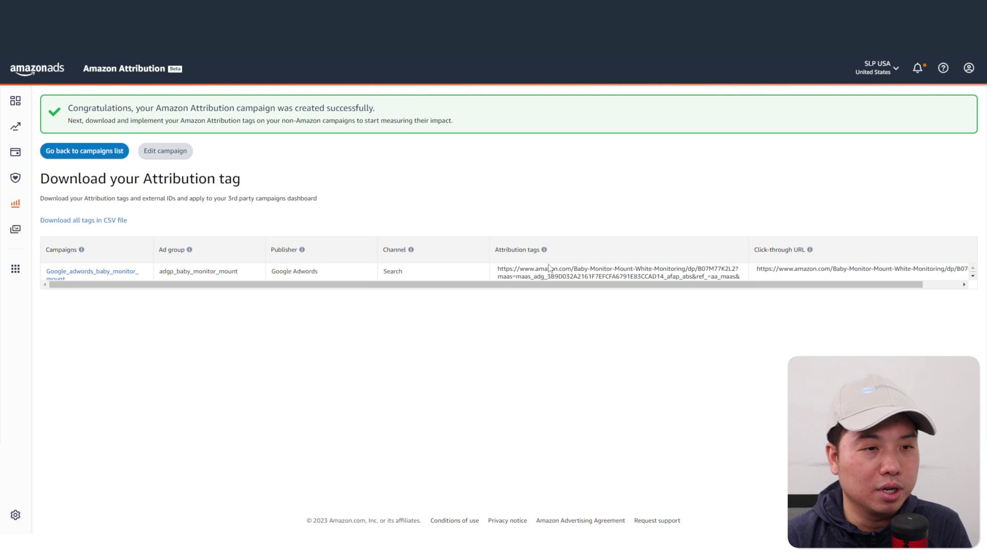
{"action": "left_click_drag", "start_coordinate": [497, 268], "coordinate": [740, 278]}
{"action": "left_click", "coordinate": [528, 274]}
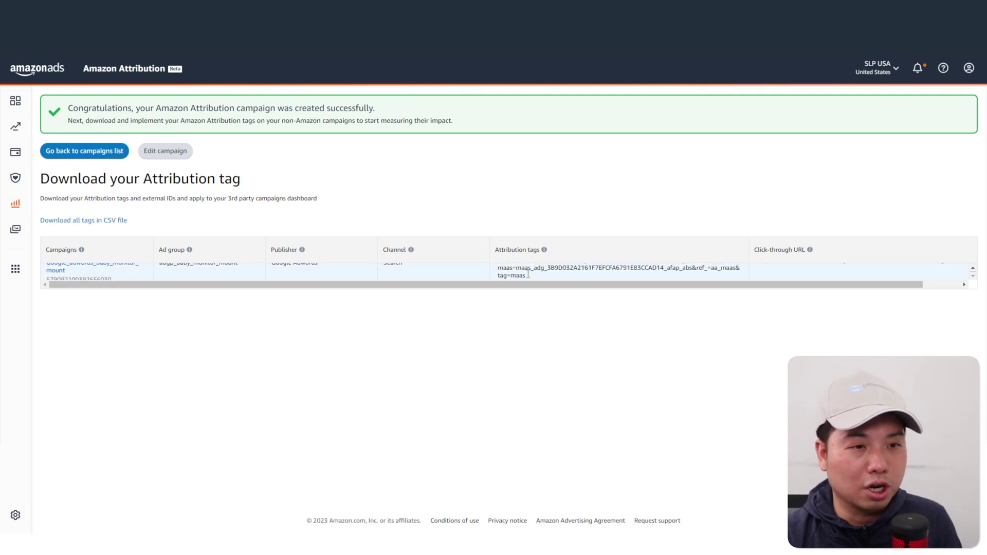
{"action": "triple_click", "coordinate": [527, 273]}
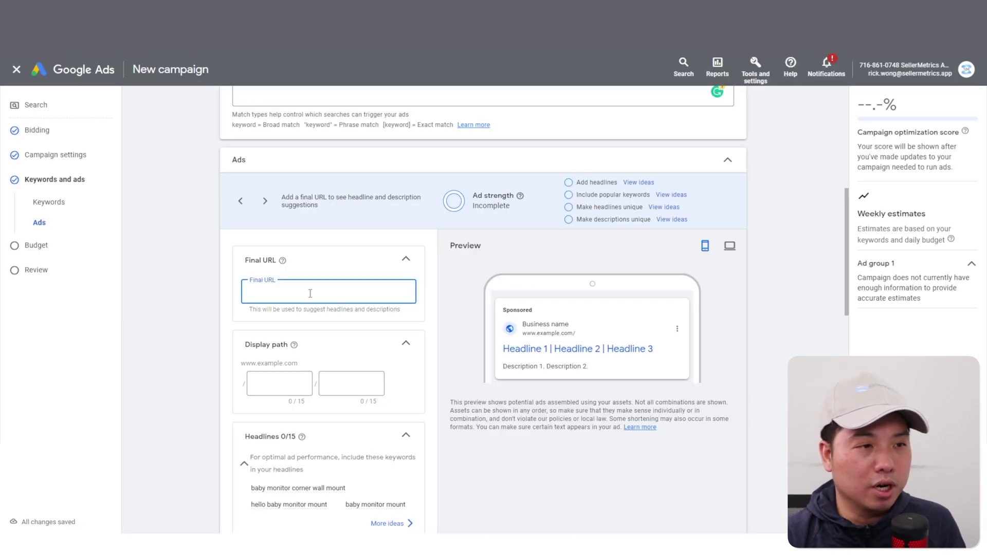
Paste the attribution tag as the Final URL and set the display path to baby / monitor_mount
{"action": "key", "text": "ctrl+v"}
{"action": "left_click", "coordinate": [277, 383]}
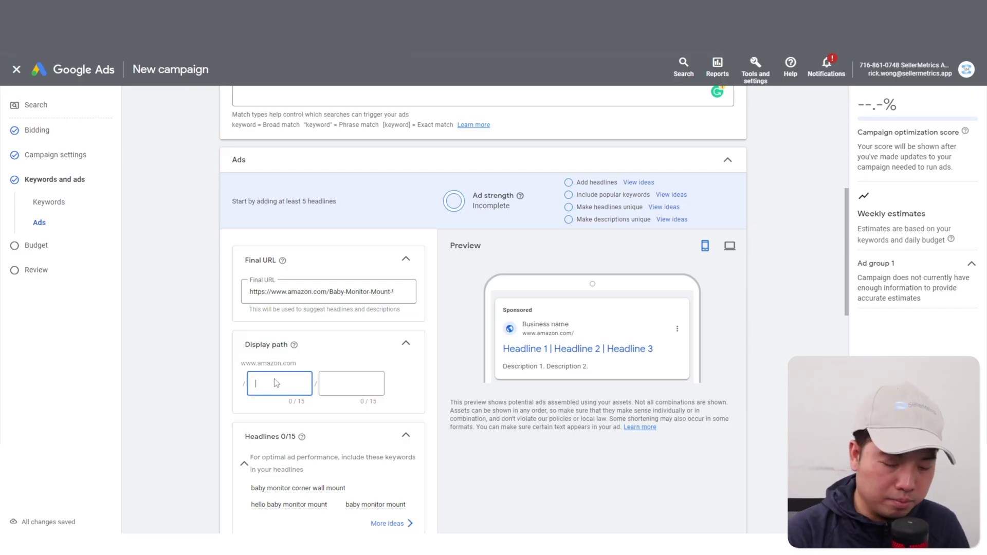
{"action": "left_click", "coordinate": [337, 383]}
{"action": "type", "text": "monitor_mo"}
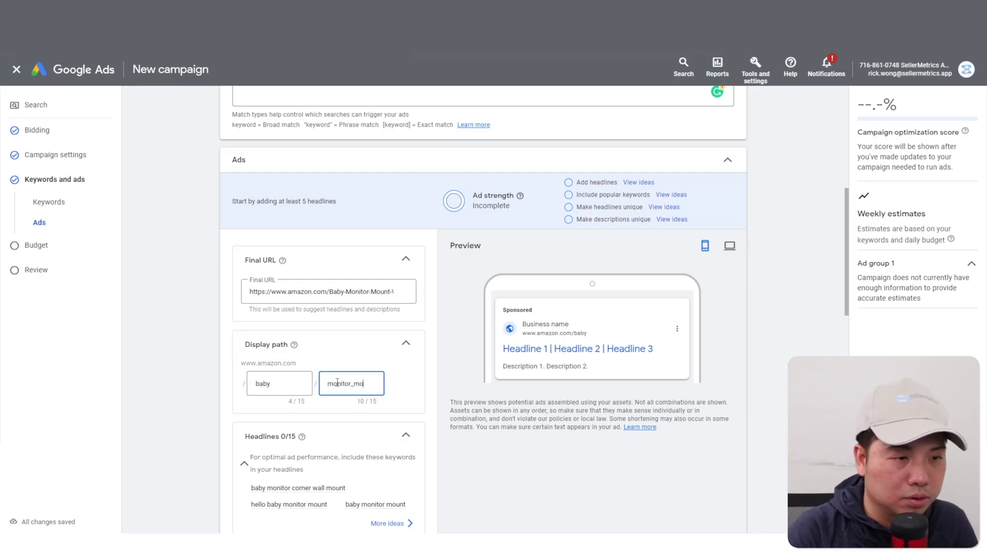
{"action": "type", "text": "unt"}
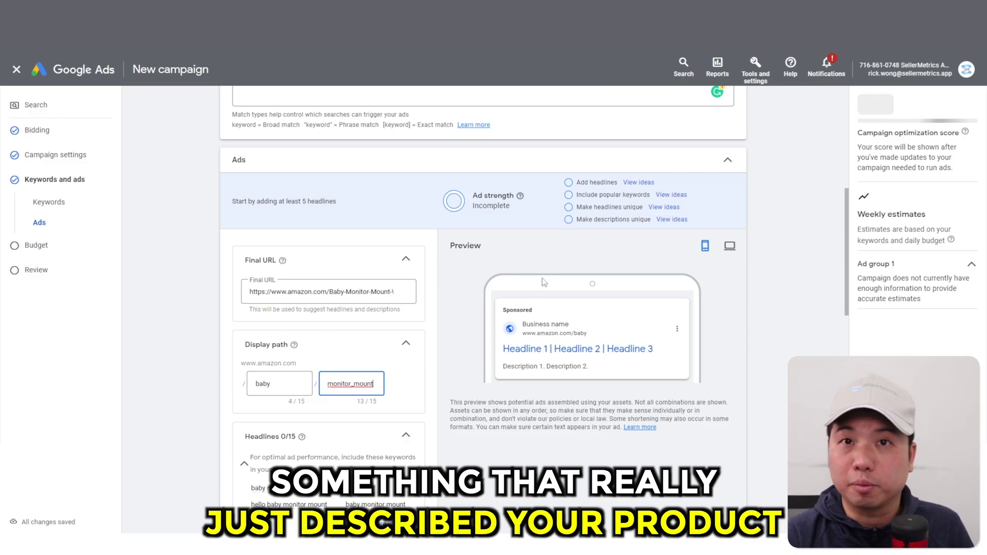
{"action": "left_click", "coordinate": [754, 276]}
{"action": "scroll", "coordinate": [804, 273], "scroll_direction": "down", "scroll_amount": 4}
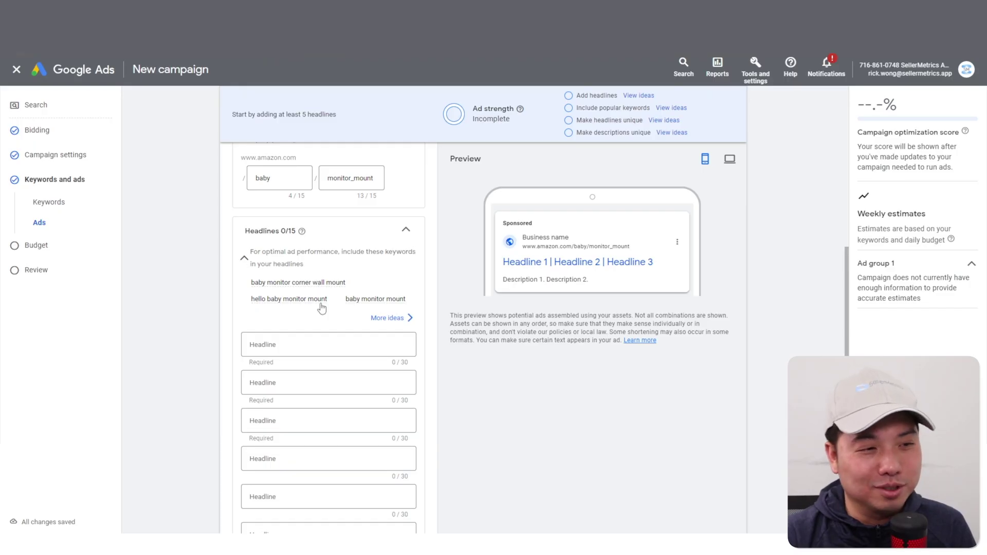
Fill three headlines: baby monitor corner wall mount, hello baby monitor mount, and baby monitor mount
{"action": "left_click_drag", "start_coordinate": [246, 286], "coordinate": [347, 286]}
{"action": "key", "text": "ctrl+c"}
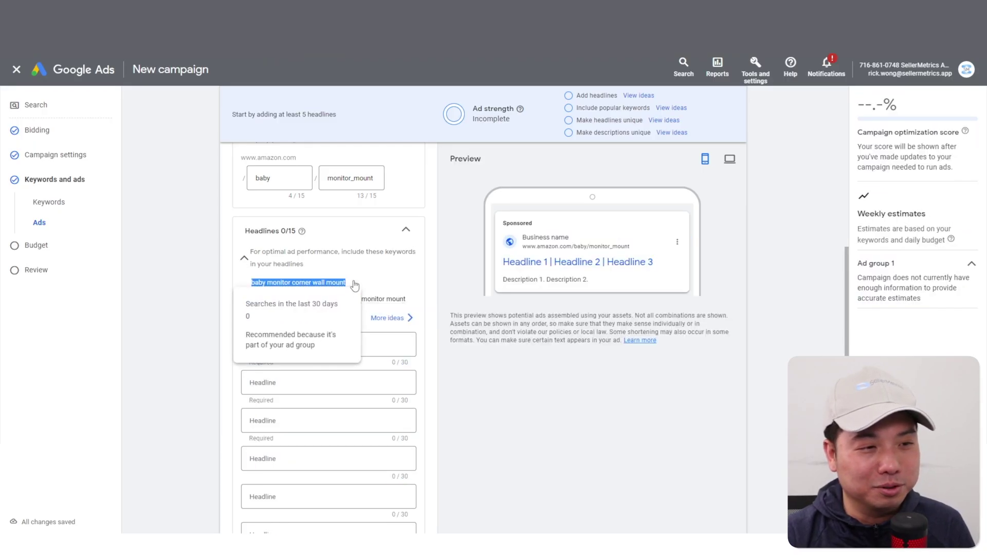
{"action": "left_click", "coordinate": [302, 342]}
{"action": "key", "text": "ctrl+v"}
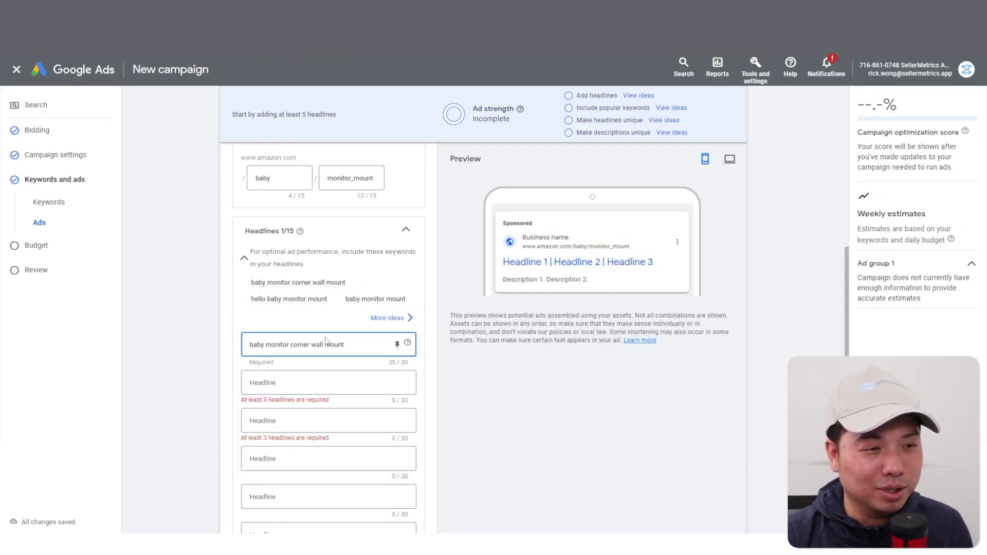
{"action": "left_click_drag", "start_coordinate": [243, 304], "coordinate": [327, 300]}
{"action": "left_click", "coordinate": [301, 383]}
{"action": "type", "text": "hello baby monitor mount"}
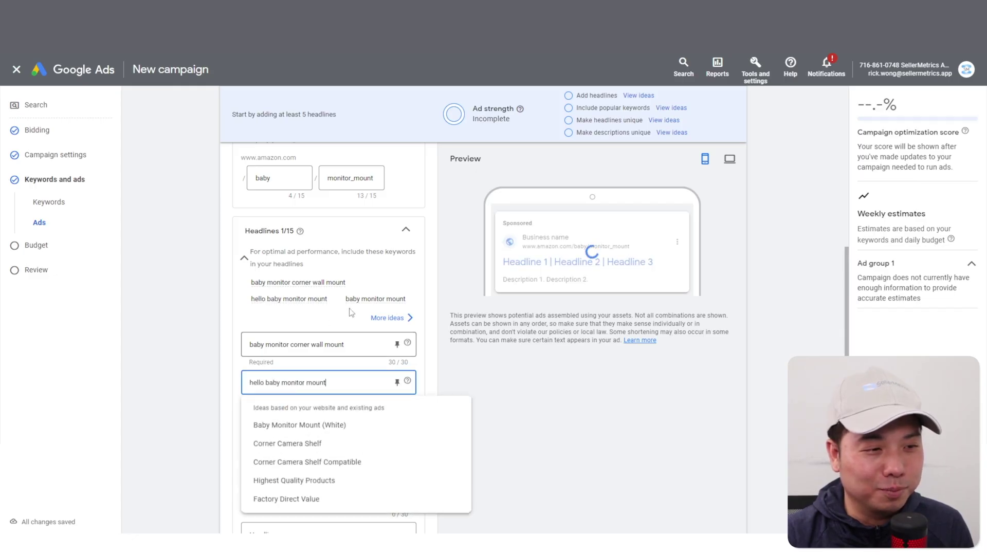
{"action": "left_click_drag", "start_coordinate": [407, 299], "coordinate": [344, 301]}
{"action": "key", "text": "ctrl+c"}
{"action": "left_click", "coordinate": [300, 419]}
{"action": "key", "text": "ctrl+v"}
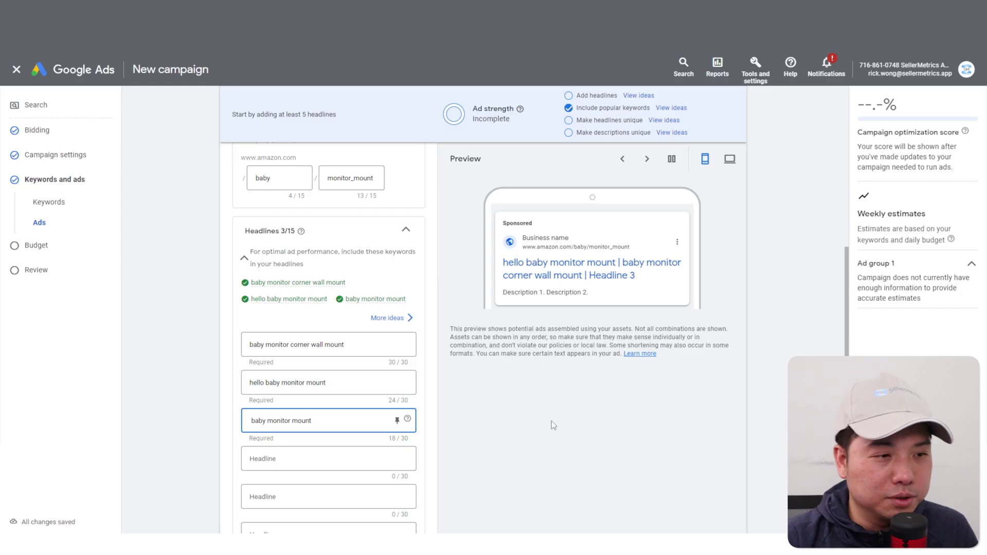
{"action": "scroll", "coordinate": [552, 421], "scroll_direction": "down", "scroll_amount": 10}
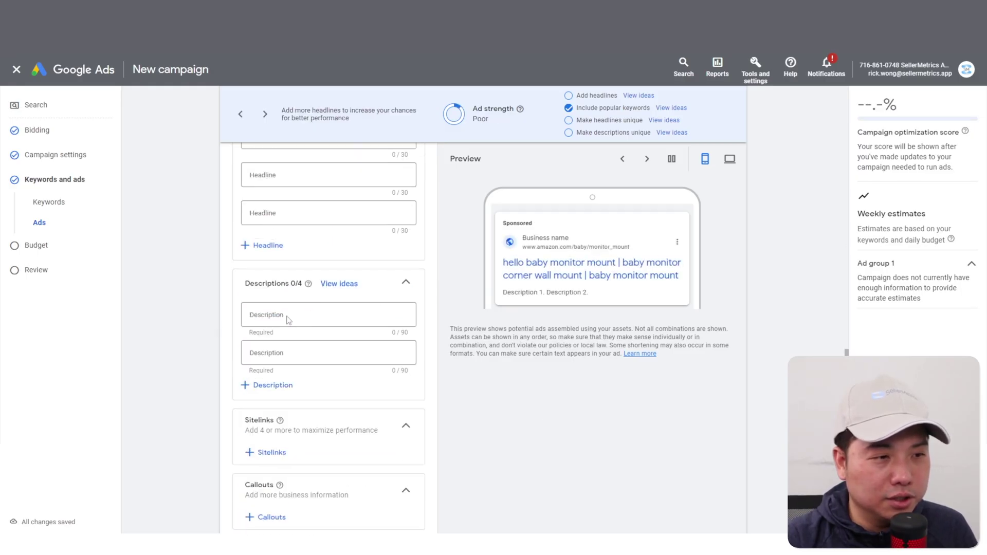
Add the Amazon's Choice description and 'Install Your Baby Cam Anyhow with Ease' as the second
{"action": "left_click", "coordinate": [307, 311]}
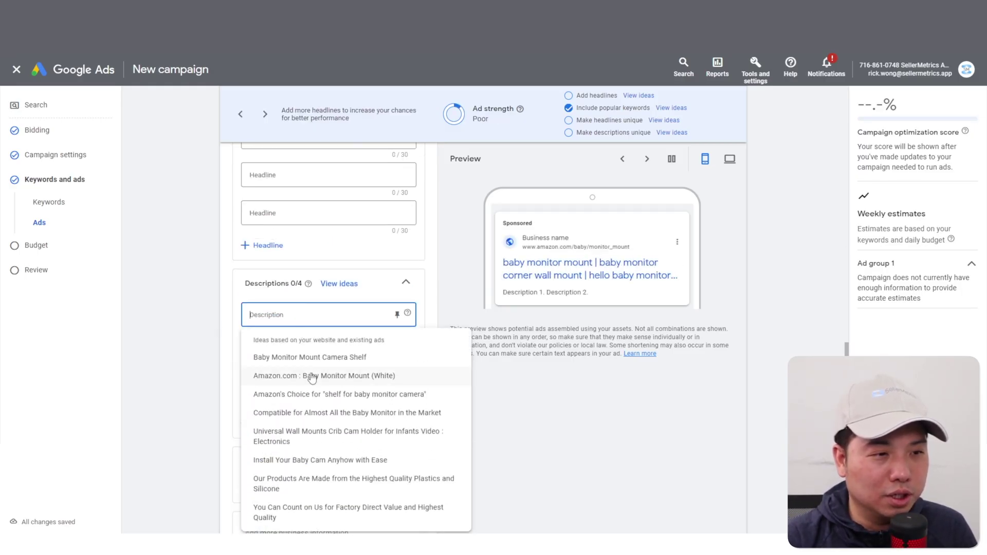
{"action": "left_click", "coordinate": [309, 394]}
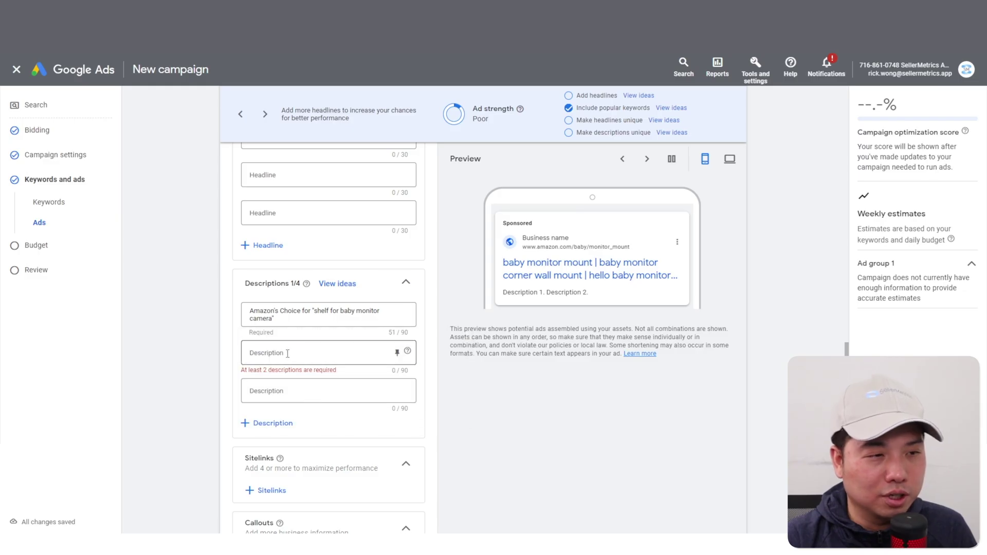
{"action": "left_click", "coordinate": [291, 352]}
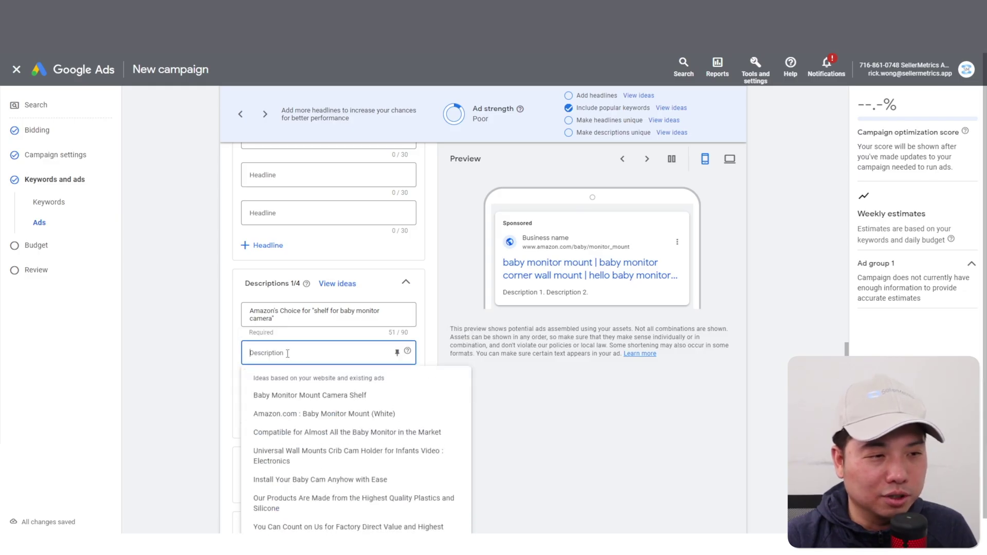
{"action": "left_click", "coordinate": [285, 480]}
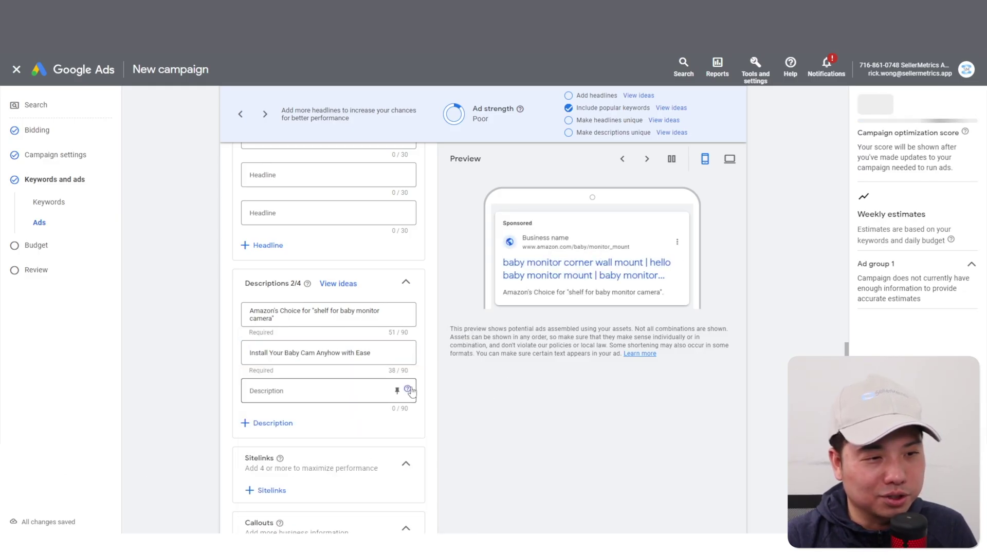
{"action": "scroll", "coordinate": [448, 397], "scroll_direction": "down", "scroll_amount": 3}
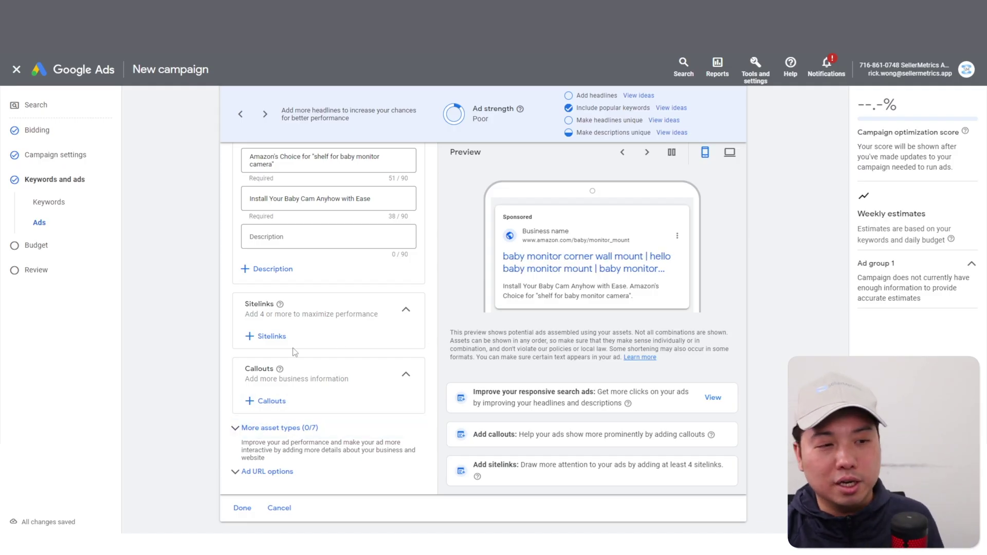
{"action": "scroll", "coordinate": [181, 419], "scroll_direction": "up", "scroll_amount": 3}
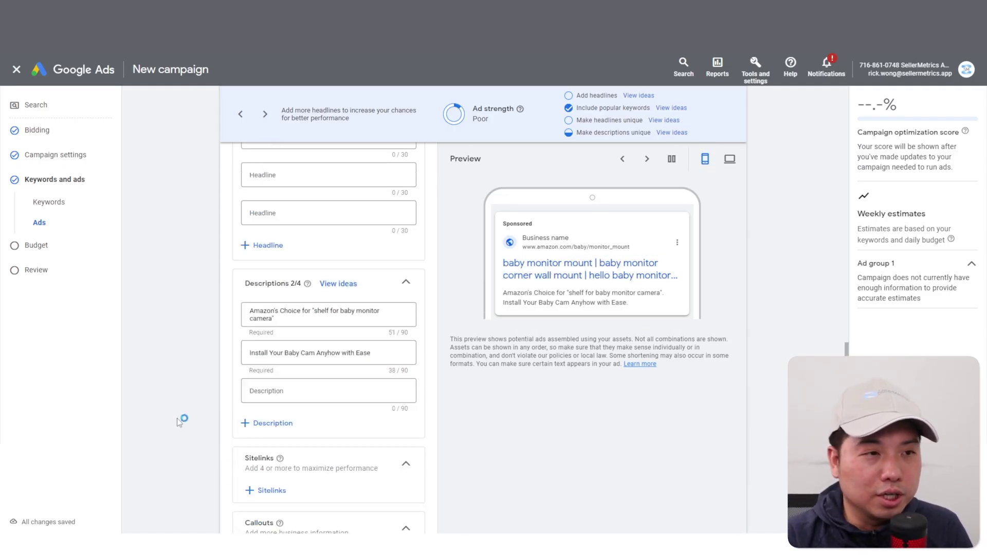
{"action": "scroll", "coordinate": [216, 478], "scroll_direction": "down", "scroll_amount": 5}
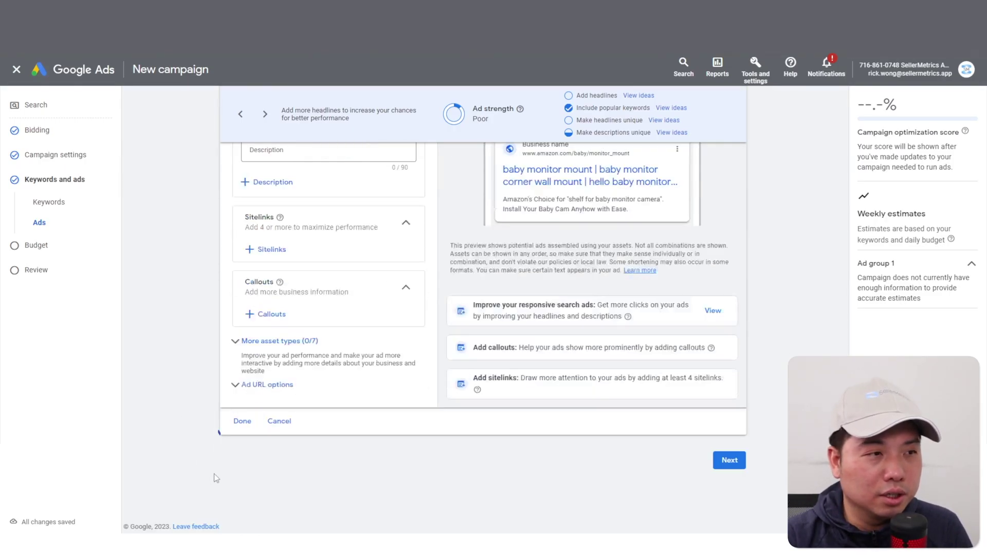
Finish the responsive ad and enter a $5 average daily budget on the Budget step
{"action": "left_click", "coordinate": [244, 421]}
{"action": "scroll", "coordinate": [739, 415], "scroll_direction": "down", "scroll_amount": 3}
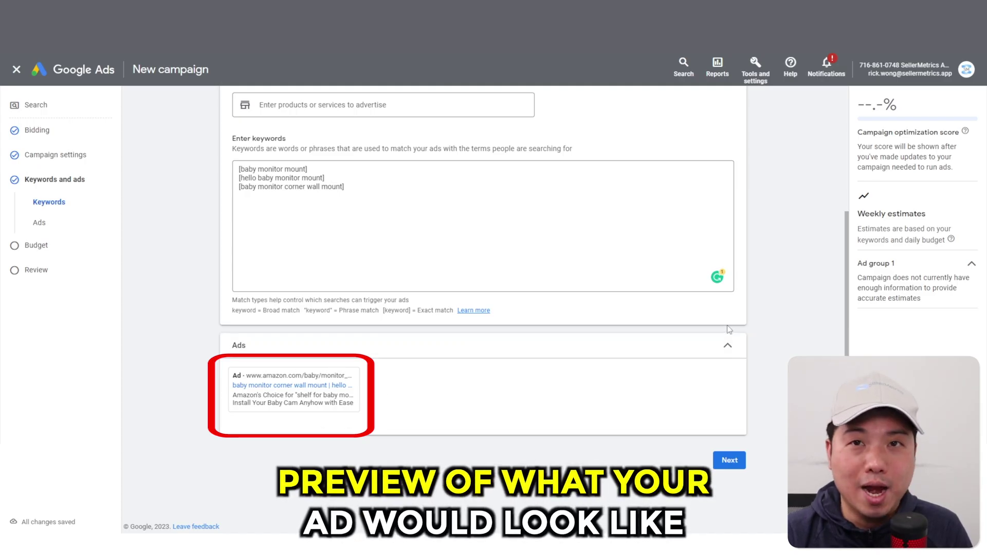
{"action": "left_click", "coordinate": [731, 461]}
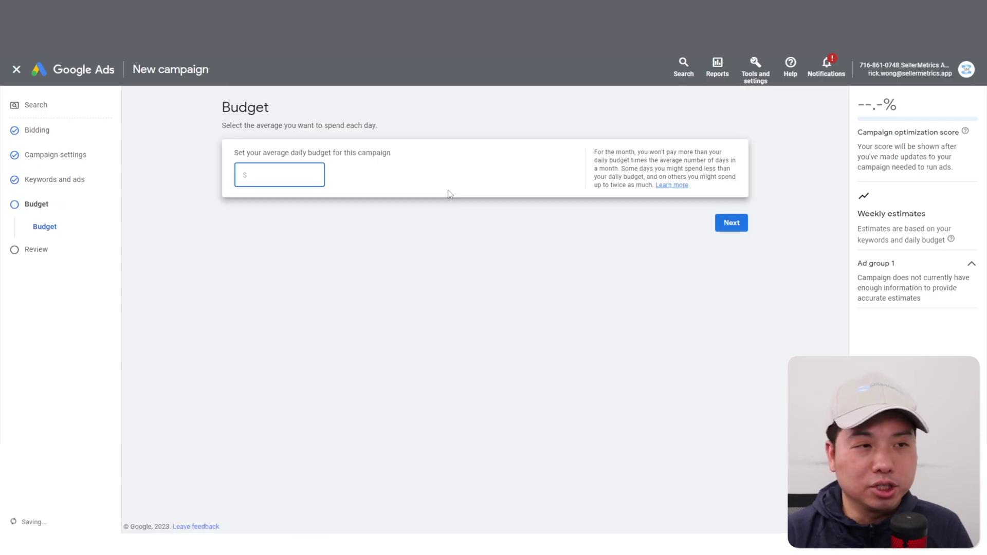
{"action": "type", "text": "5"}
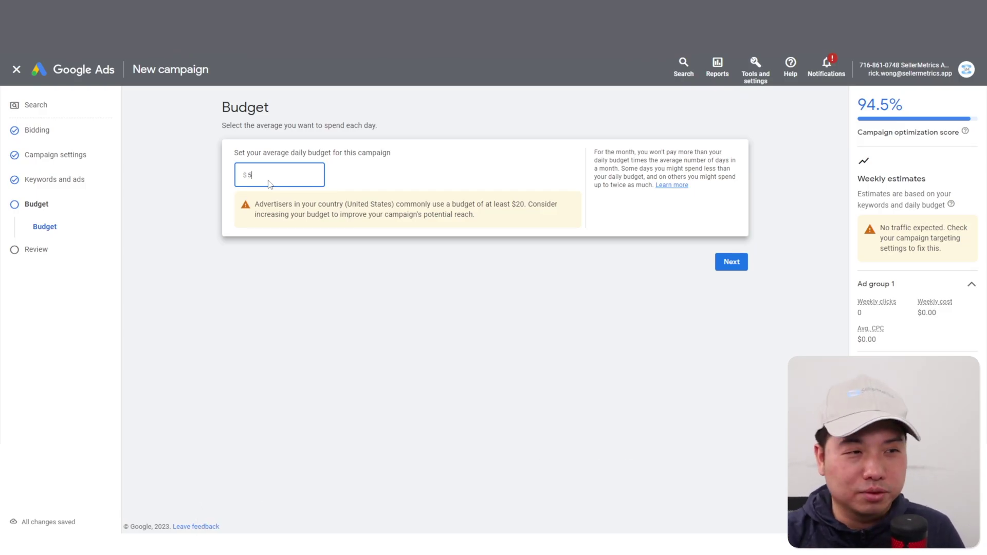
Review the Google_Amazon_attribution campaign summary and publish it, confirming past the missing-information warning
{"action": "left_click", "coordinate": [729, 261]}
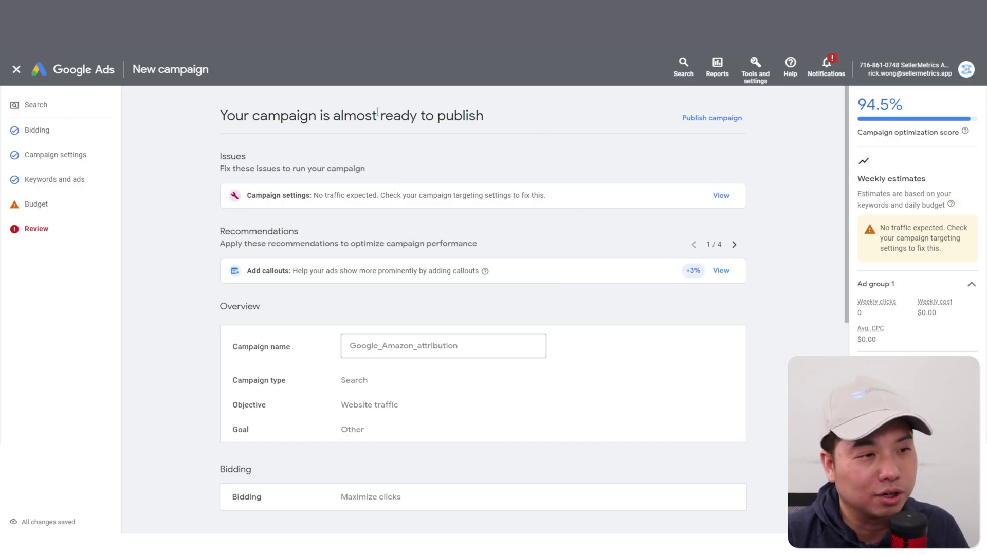
{"action": "scroll", "coordinate": [717, 175], "scroll_direction": "down", "scroll_amount": 8}
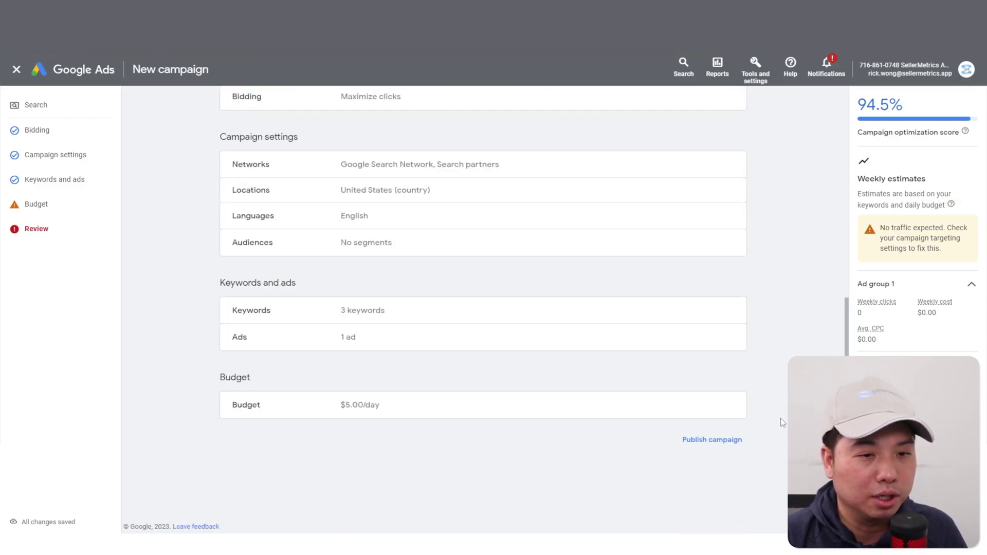
{"action": "left_click", "coordinate": [704, 440]}
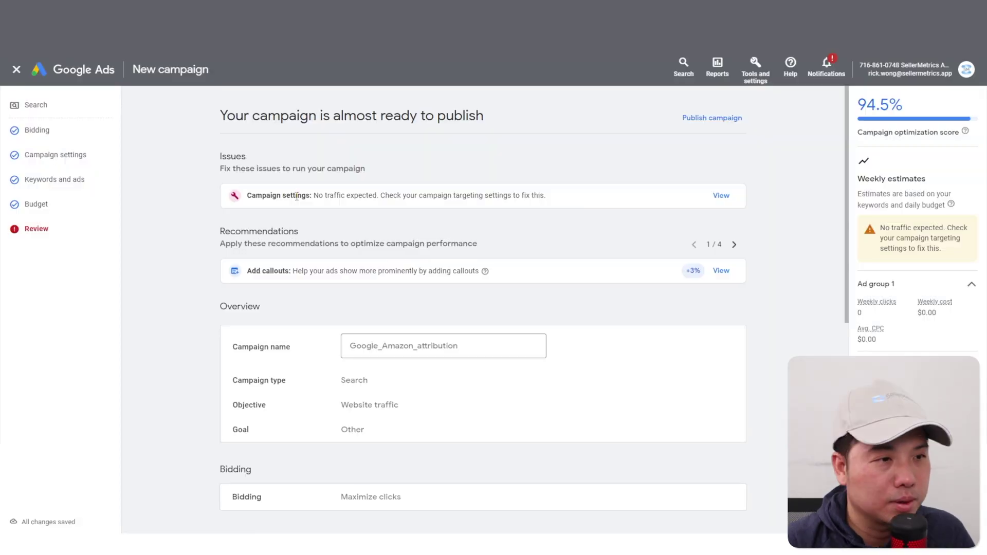
{"action": "scroll", "coordinate": [742, 275], "scroll_direction": "down", "scroll_amount": 5}
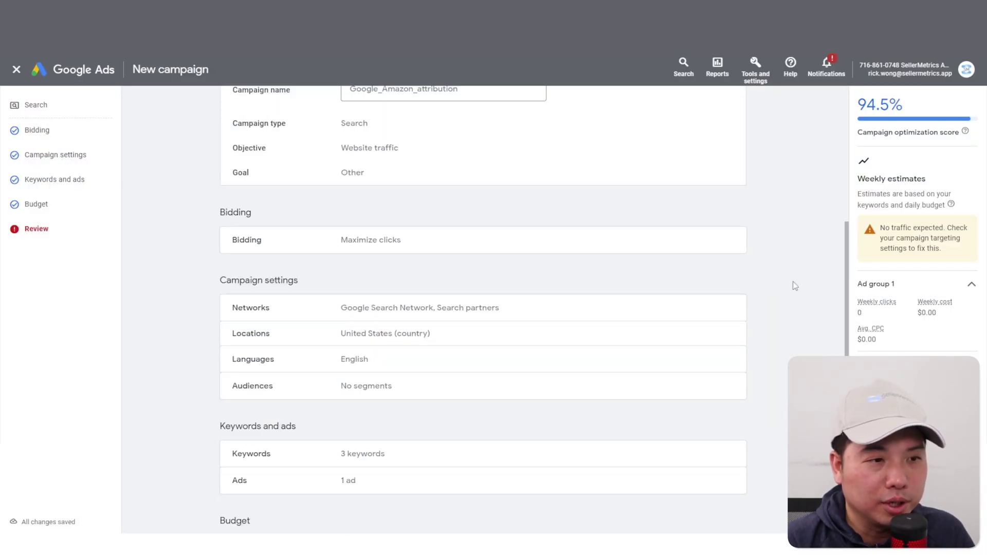
{"action": "scroll", "coordinate": [793, 282], "scroll_direction": "down", "scroll_amount": 3}
{"action": "left_click", "coordinate": [707, 441]}
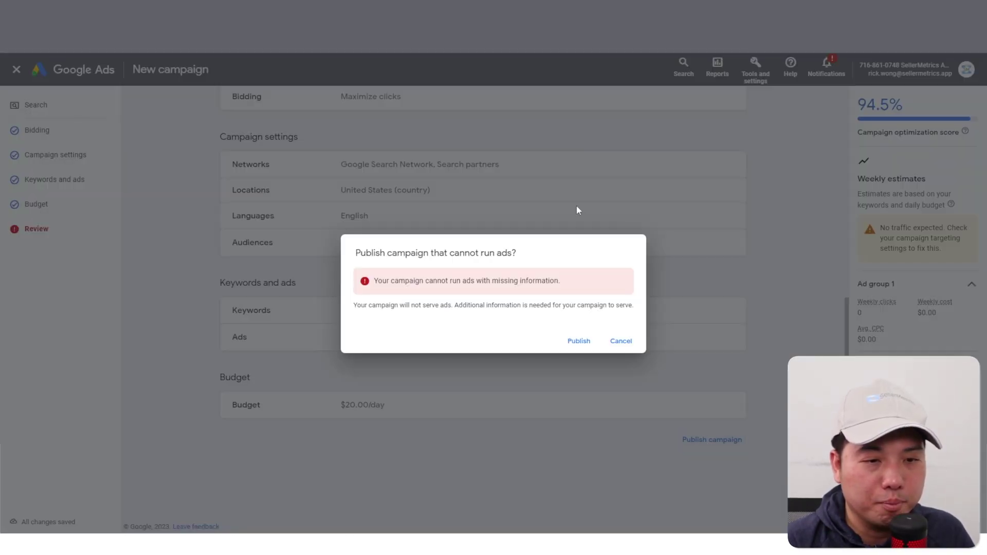
{"action": "left_click", "coordinate": [568, 344]}
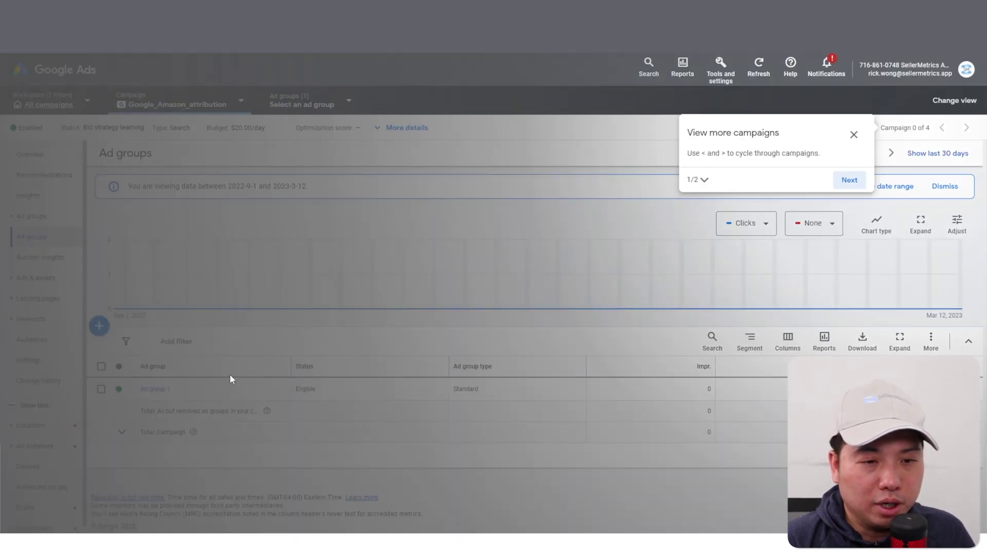
Dismiss the three tip popups and open the new campaign's overview
{"action": "left_click", "coordinate": [851, 183]}
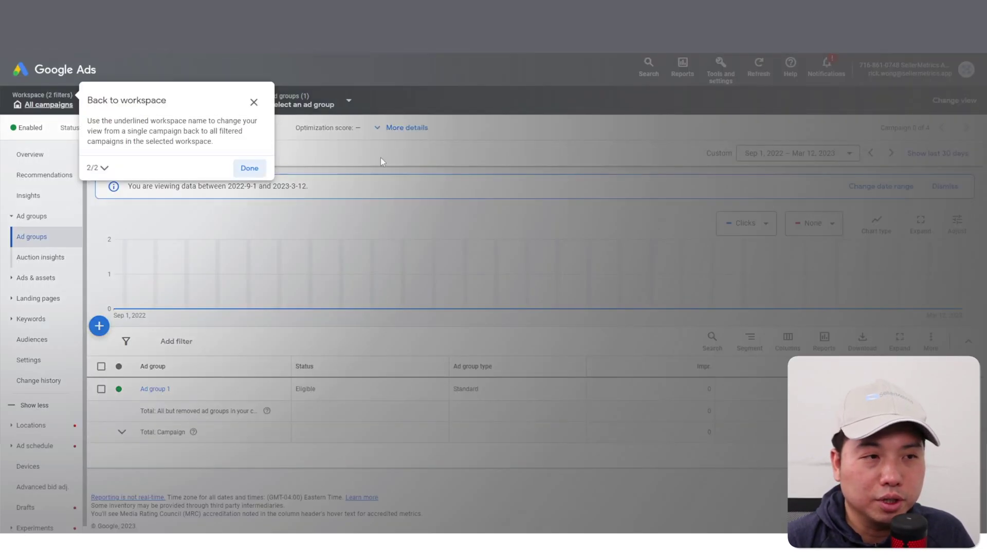
{"action": "left_click", "coordinate": [245, 168]}
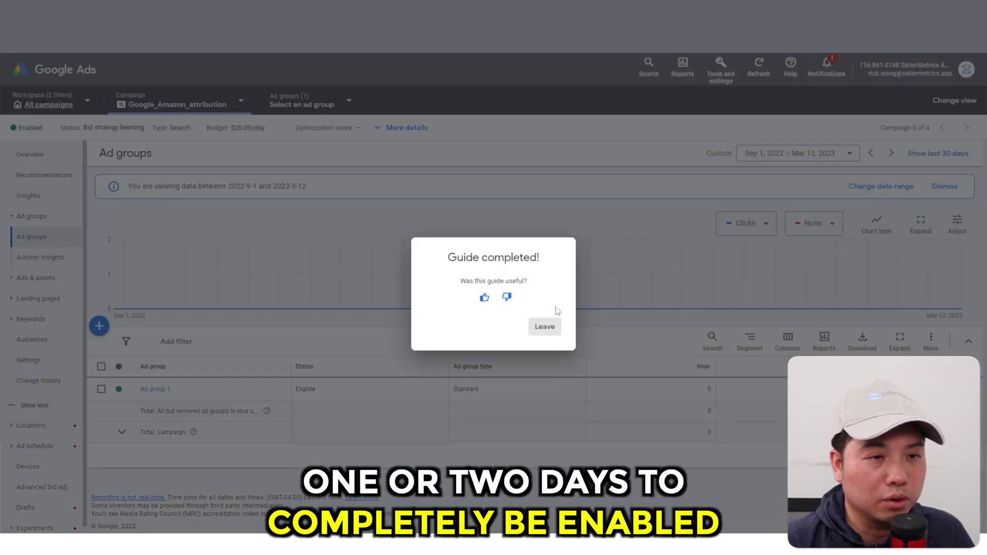
{"action": "left_click", "coordinate": [550, 331]}
{"action": "left_click", "coordinate": [48, 154]}
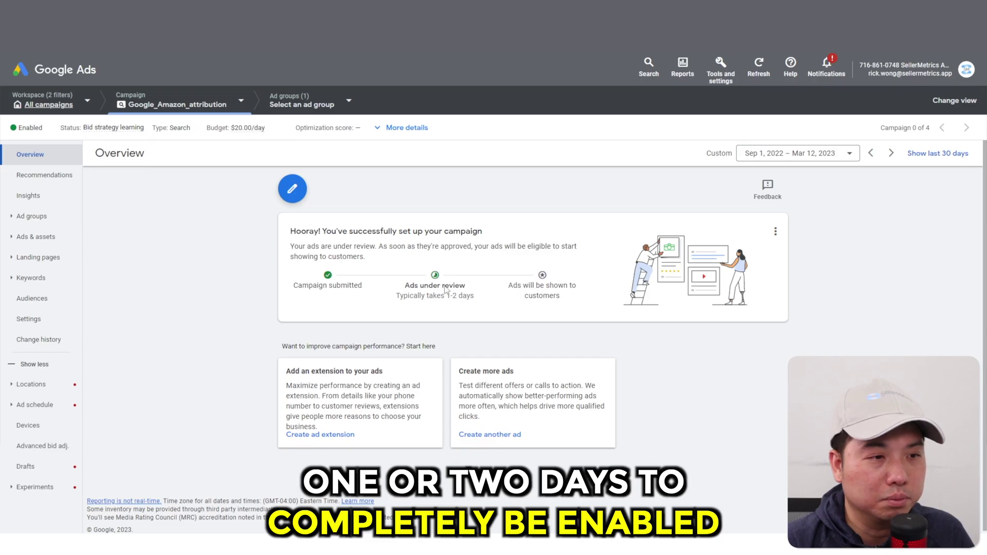
Check the Ads under review stage, then go to the account's full Campaigns list
{"action": "left_click_drag", "start_coordinate": [405, 286], "coordinate": [468, 289]}
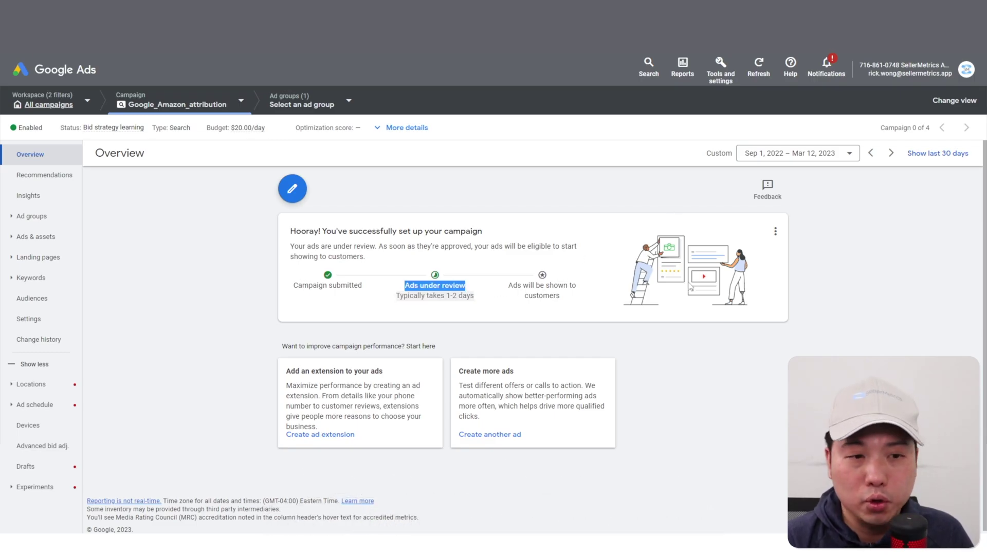
{"action": "left_click_drag", "start_coordinate": [568, 303], "coordinate": [498, 286]}
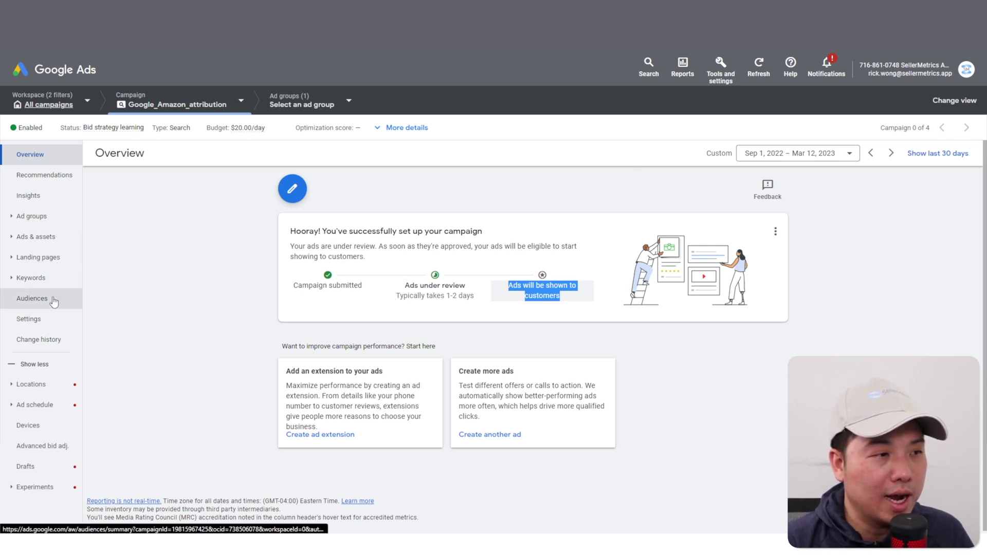
{"action": "left_click", "coordinate": [71, 105]}
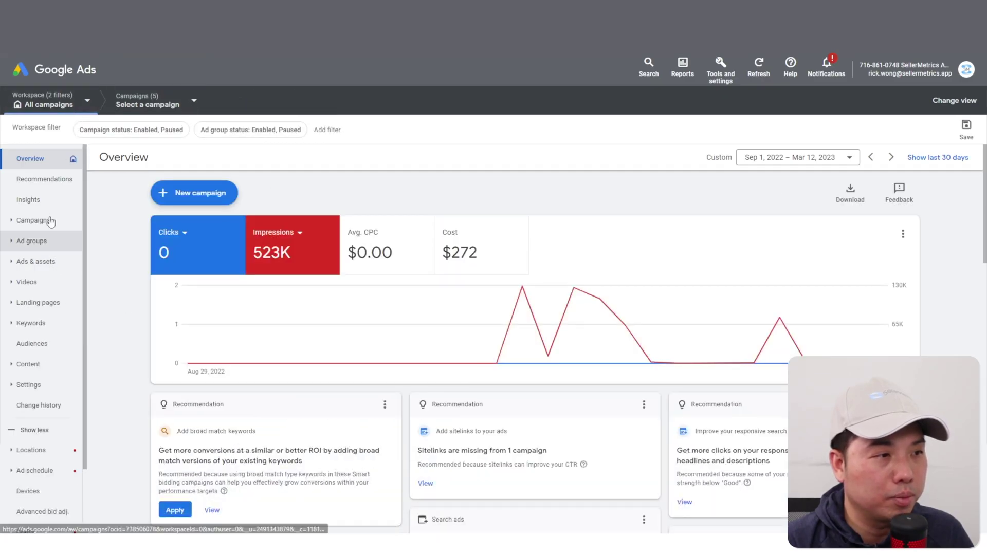
{"action": "left_click", "coordinate": [47, 222]}
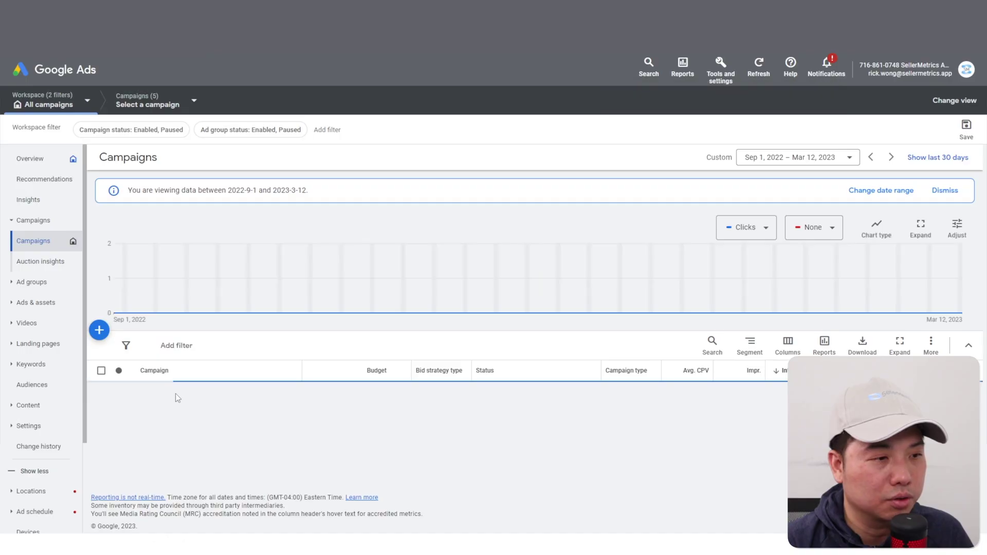
Open the Google_Amazon_attribution campaign and follow its ad headline through to the Amazon page
{"action": "scroll", "coordinate": [178, 398], "scroll_direction": "down", "scroll_amount": 1}
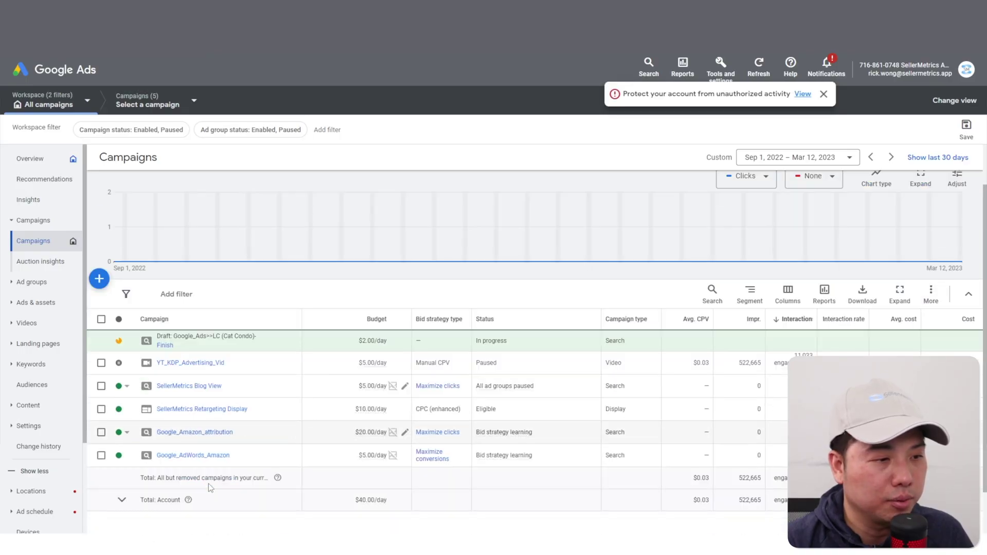
{"action": "left_click", "coordinate": [212, 434]}
{"action": "mouse_move", "coordinate": [225, 295]}
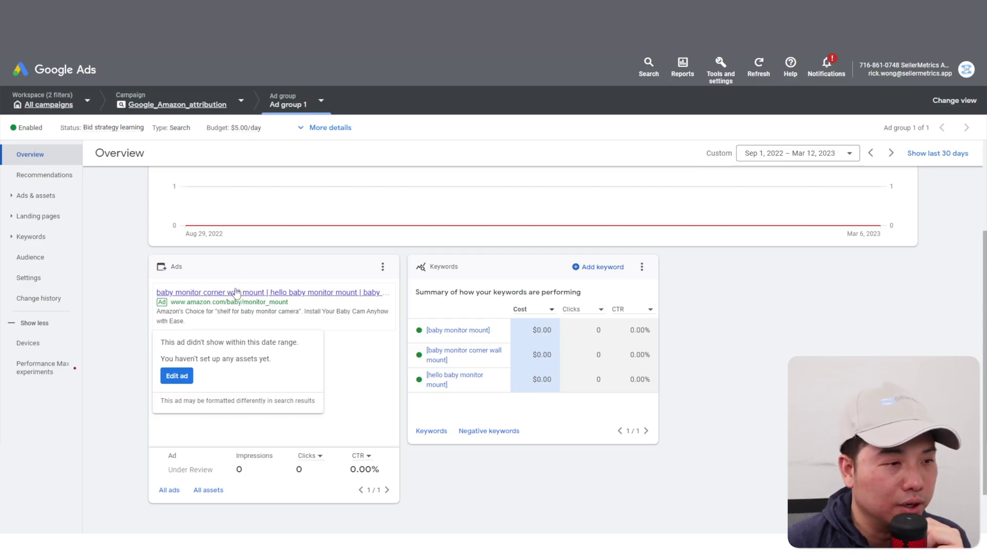
{"action": "left_click", "coordinate": [216, 327]}
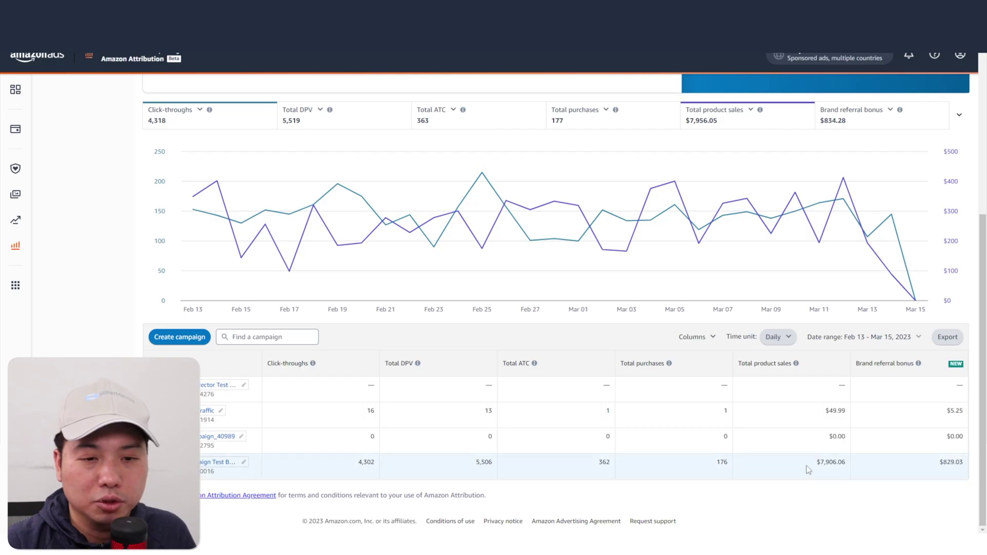
{"action": "left_click_drag", "start_coordinate": [805, 464], "coordinate": [852, 470]}
{"action": "left_click", "coordinate": [640, 467]}
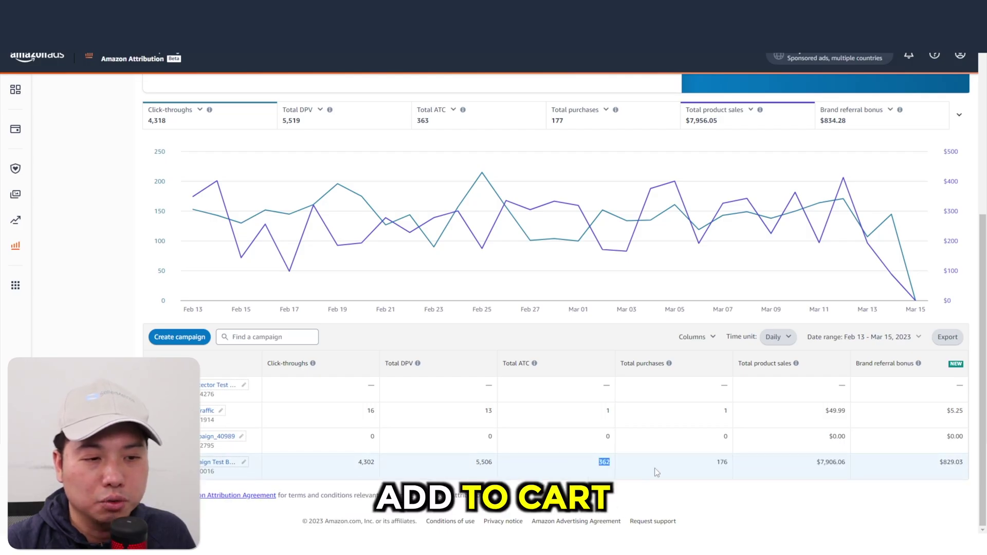